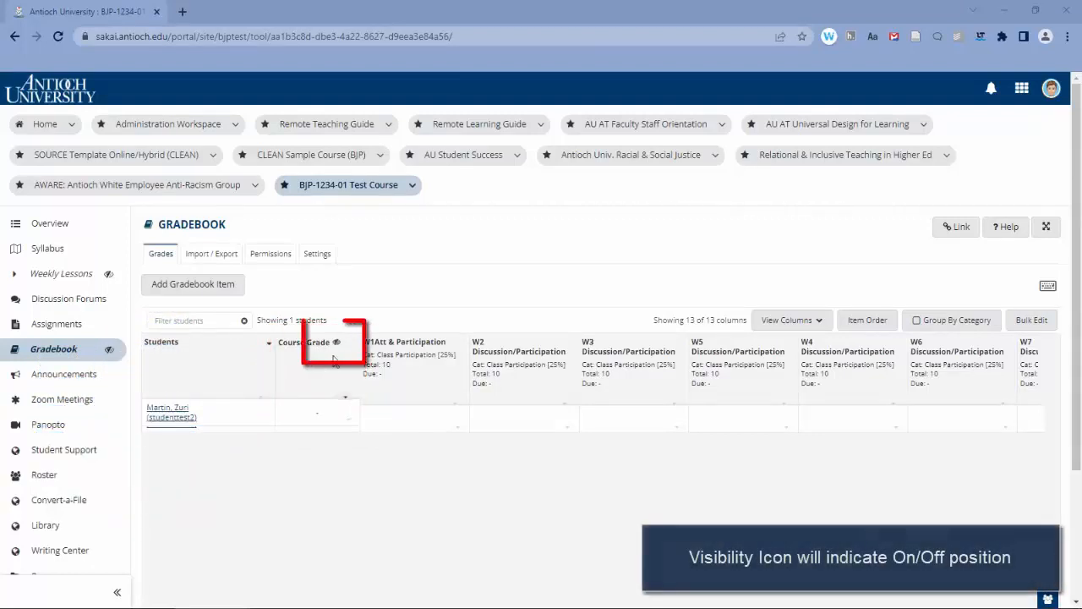
Expand the Grading Schema settings and examine the letter grades with their minimum percentages.
mouse_move(338, 348)
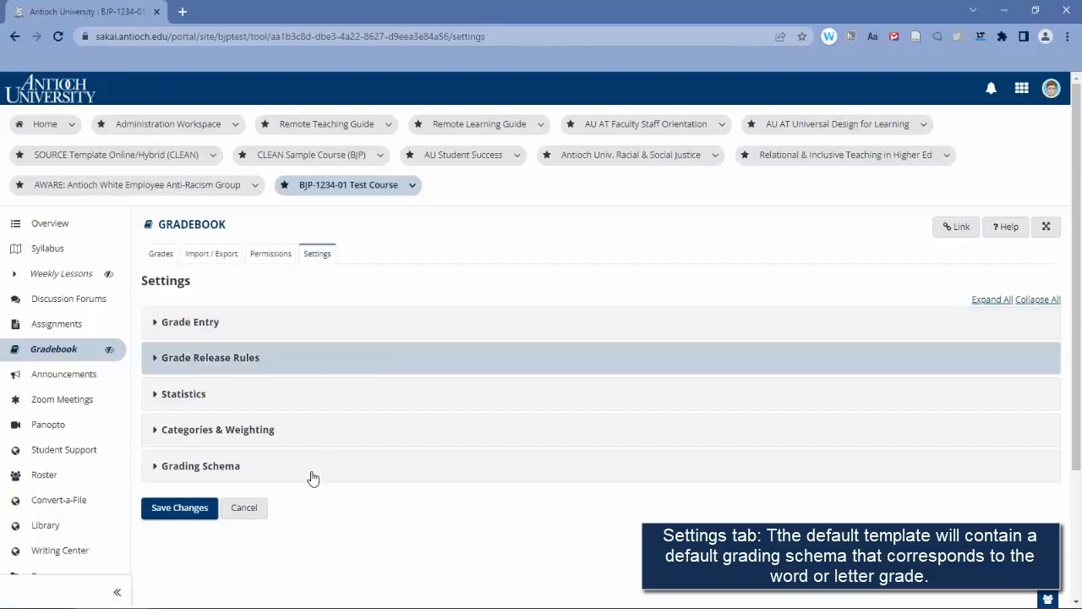
left_click(317, 470)
scroll(319, 470, "down", 3)
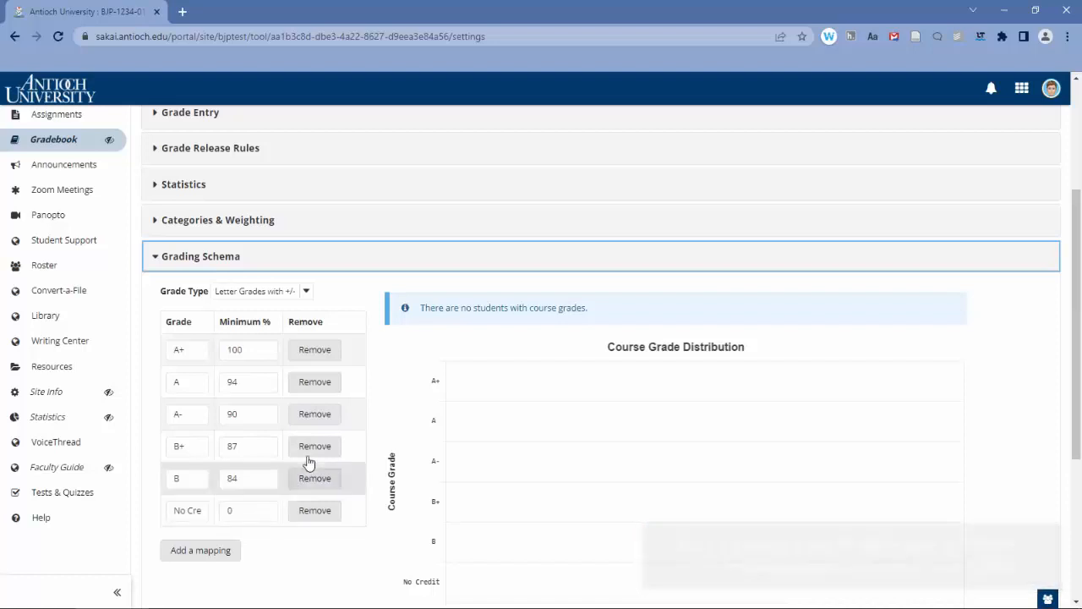
scroll(306, 436, "down", 2)
scroll(306, 442, "down", 2)
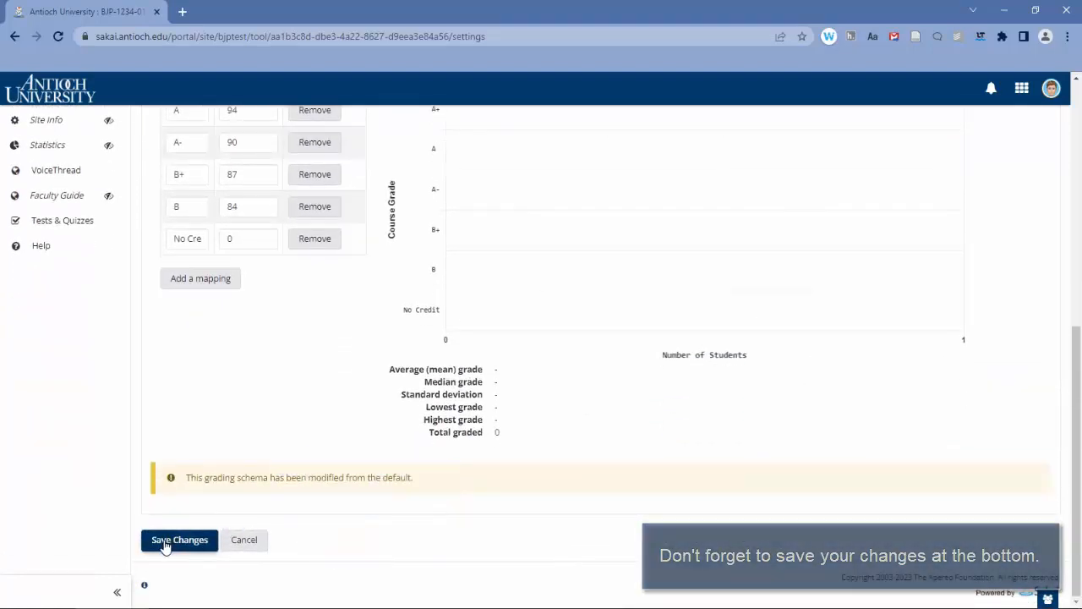
scroll(279, 387, "up", 4)
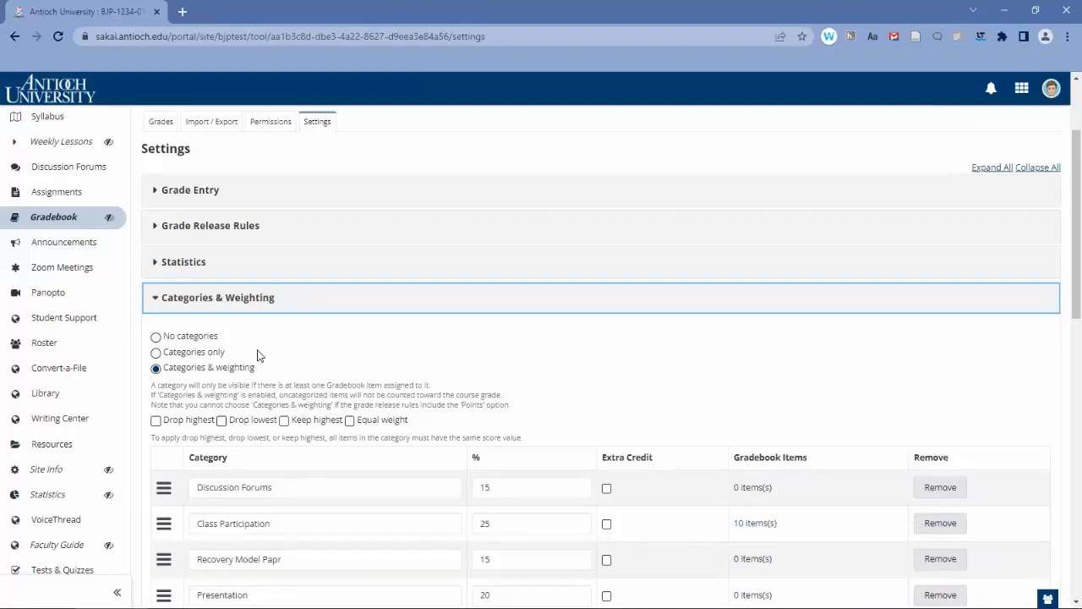
Review the category weights under Categories & Weighting and set the gradebook to No categories.
scroll(261, 356, "down", 1)
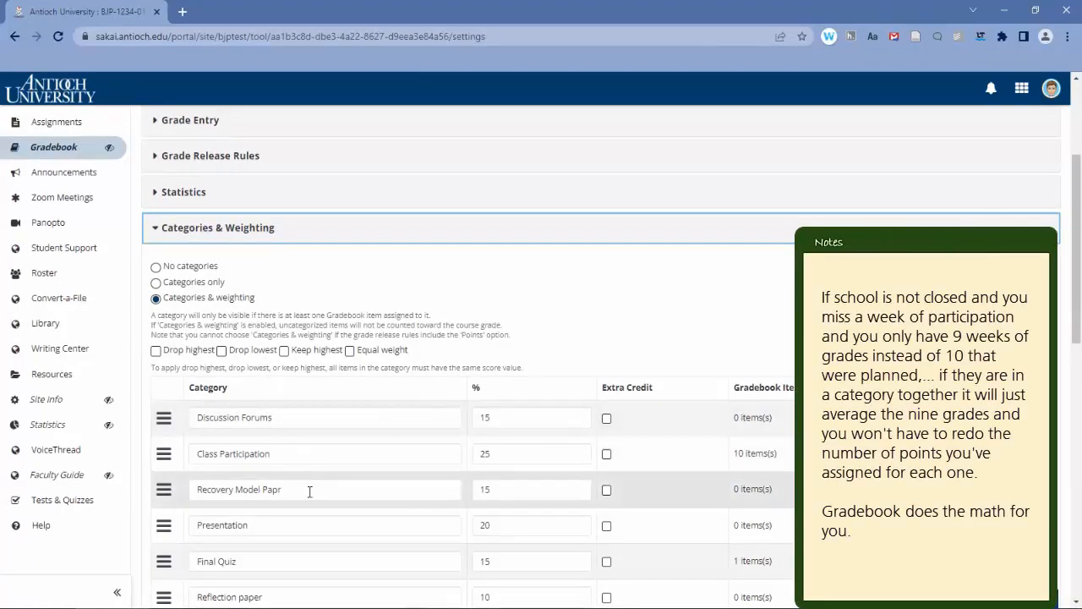
scroll(309, 470, "down", 3)
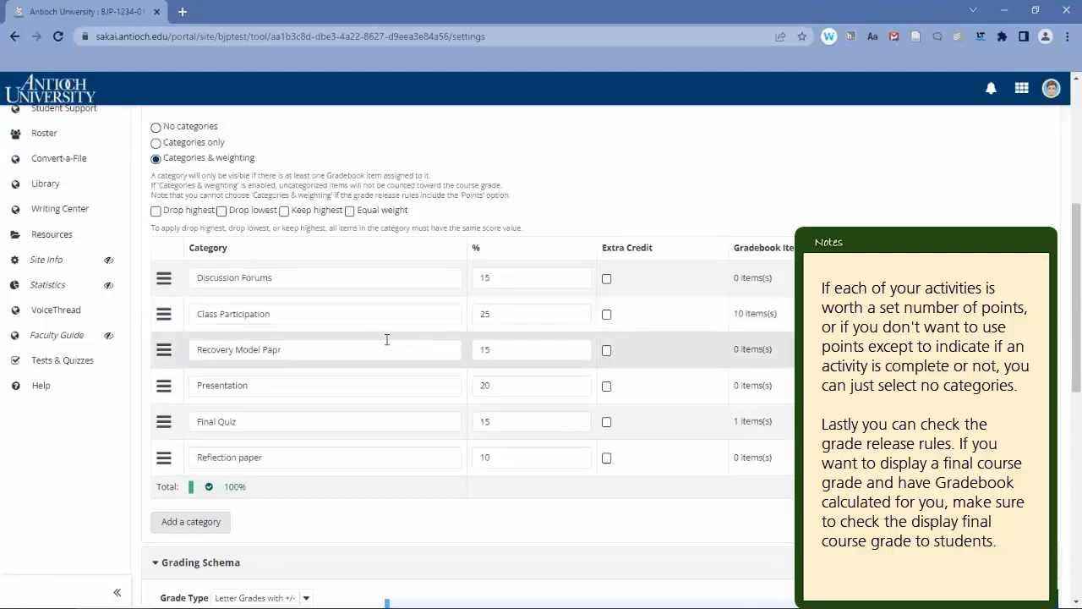
left_click(156, 128)
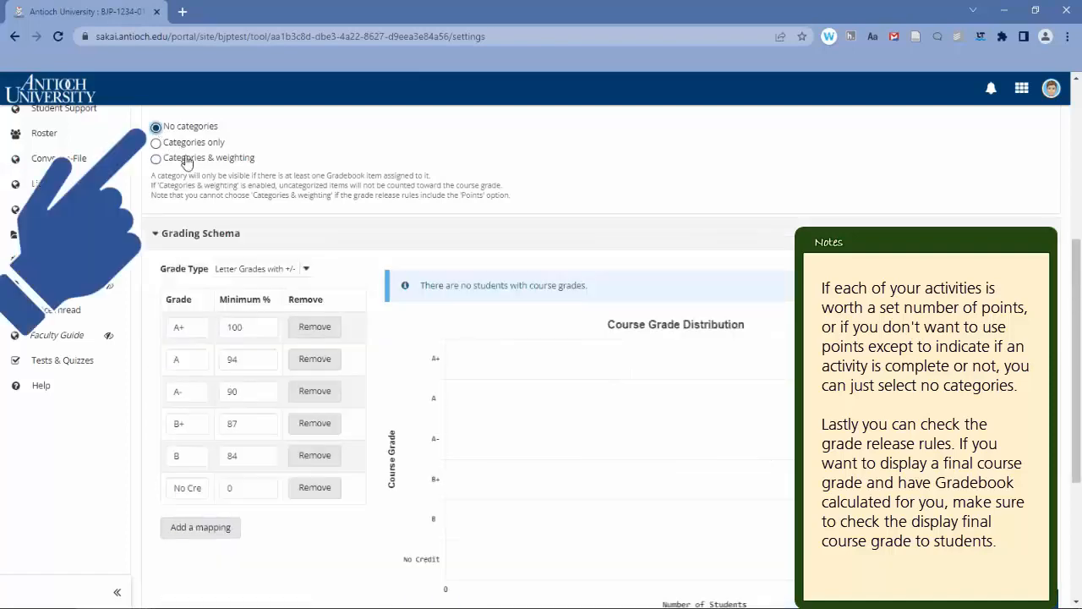
Under Grade Release Rules, try displaying the final course grade to students as Letter Grade and Percentage, and turn that display off again.
scroll(253, 279, "up", 4)
left_click(238, 362)
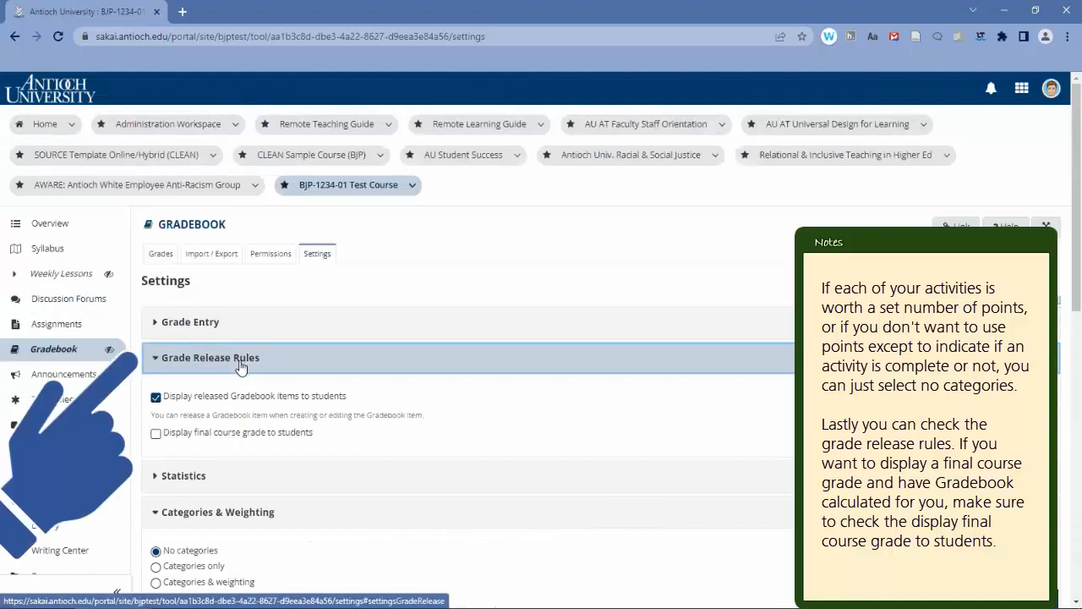
scroll(262, 365, "down", 1)
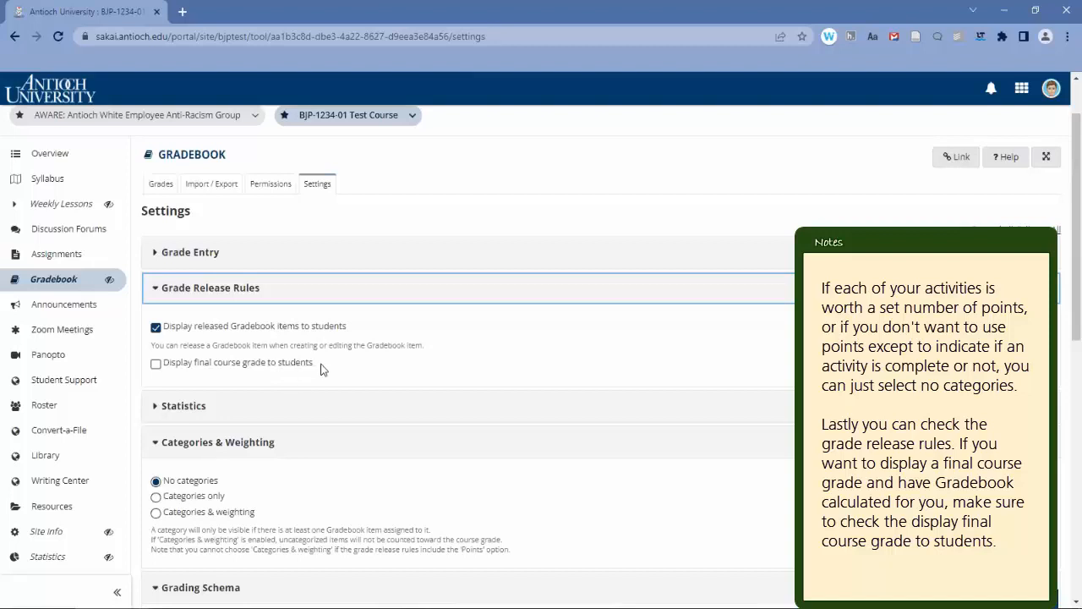
left_click(155, 365)
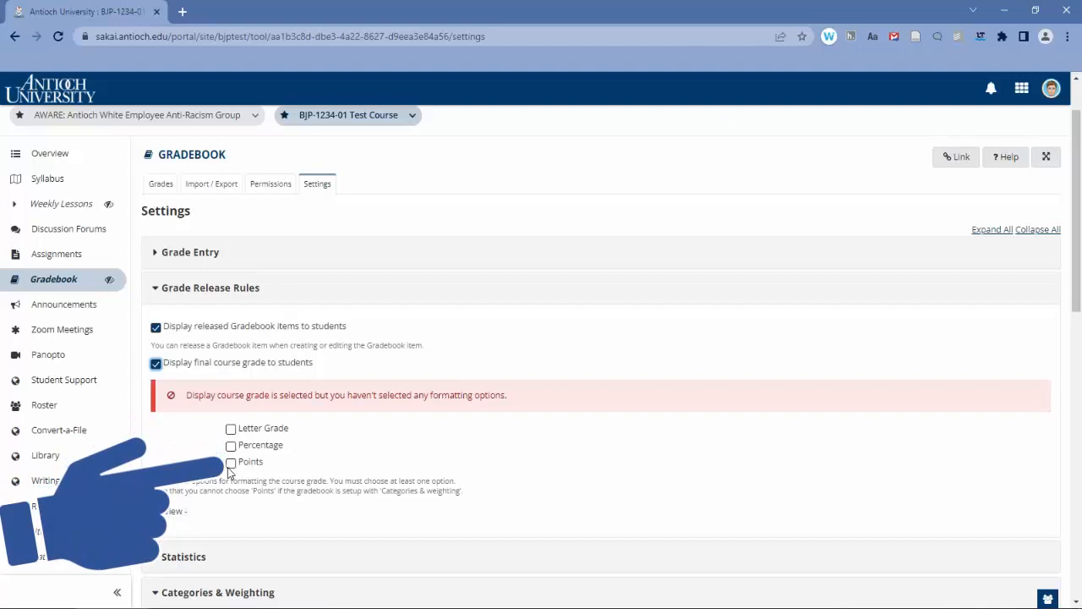
left_click(231, 428)
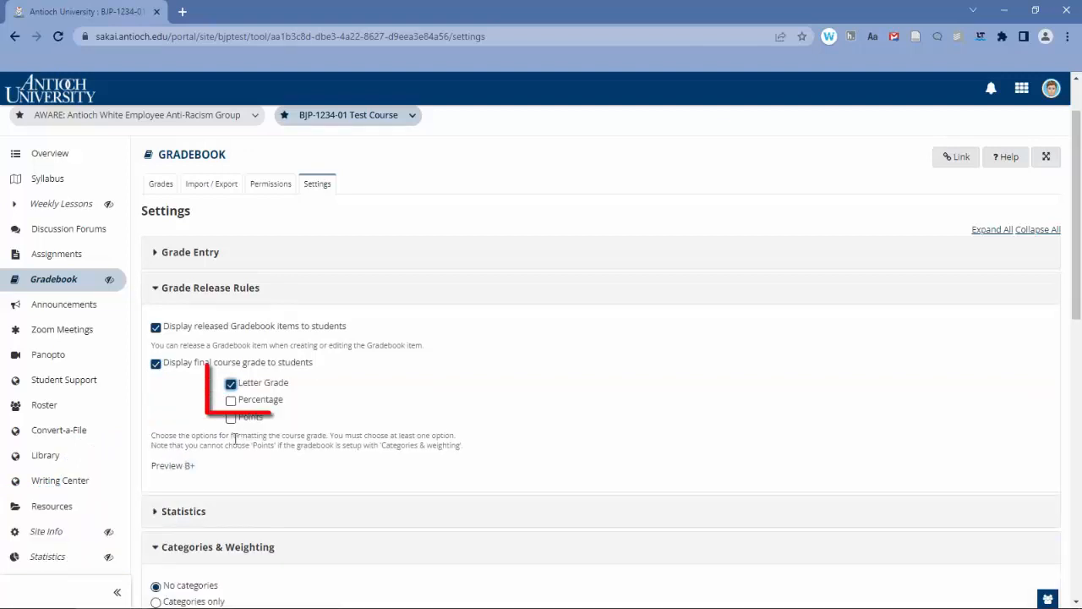
left_click(231, 400)
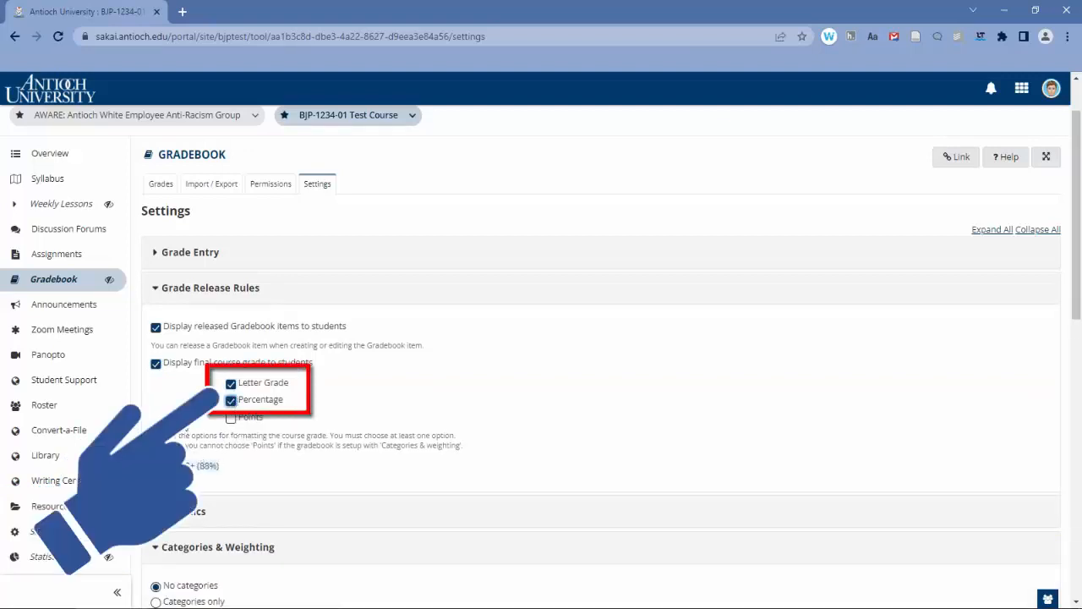
left_click(156, 366)
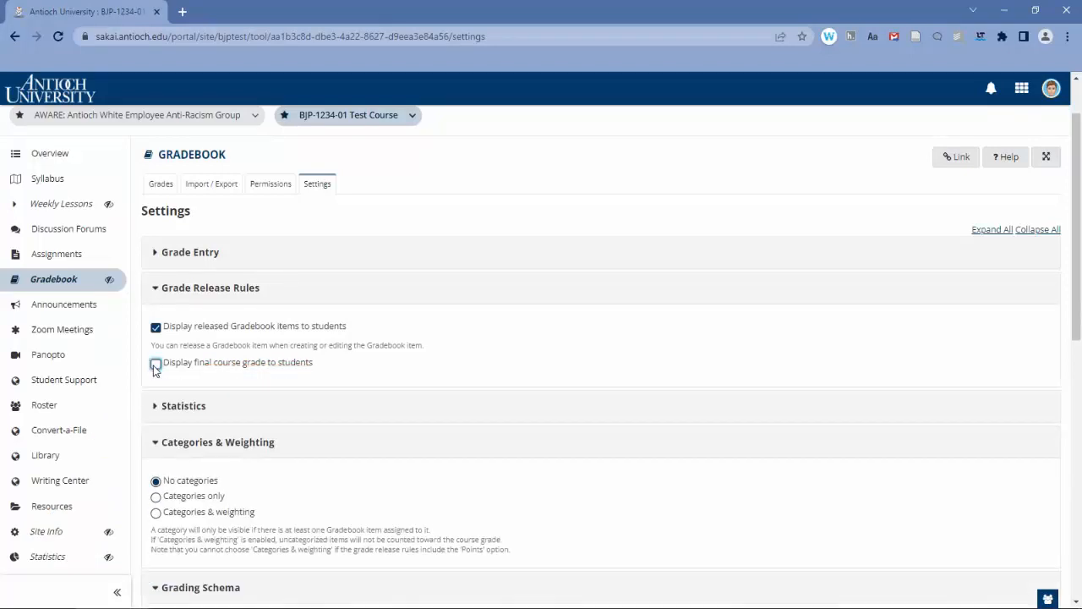
Save the changed gradebook settings and return to the grades overview.
scroll(162, 379, "down", 3)
scroll(167, 404, "down", 1)
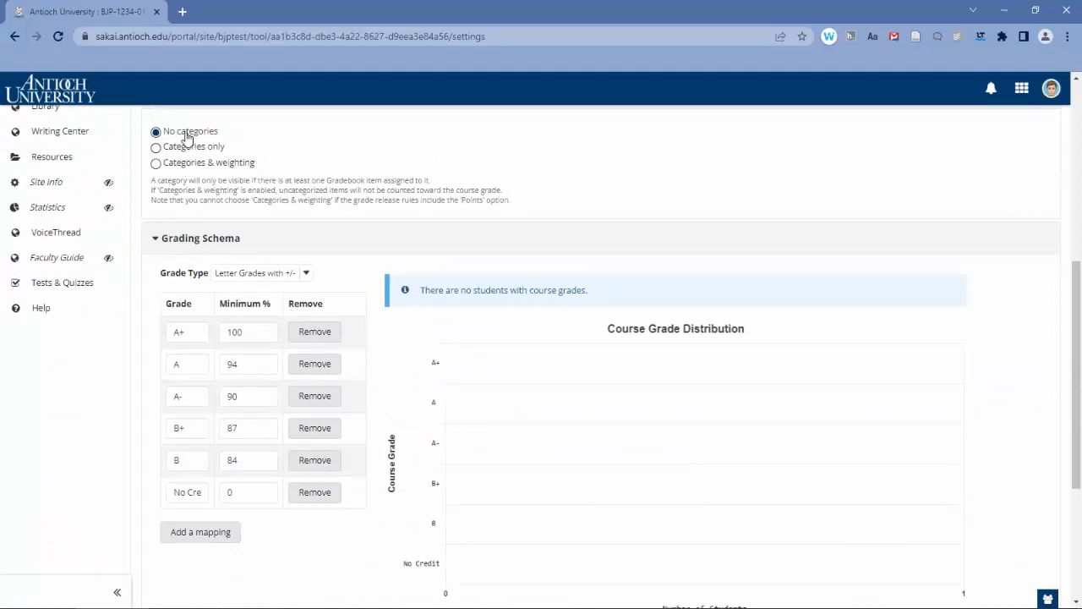
scroll(173, 380, "down", 3)
left_click(170, 539)
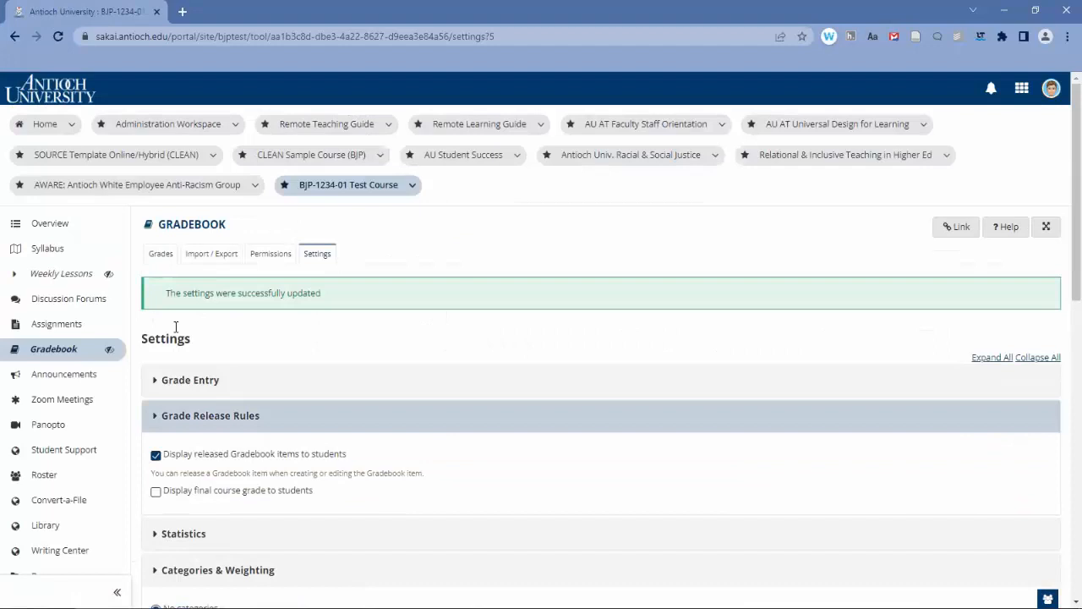
left_click(162, 255)
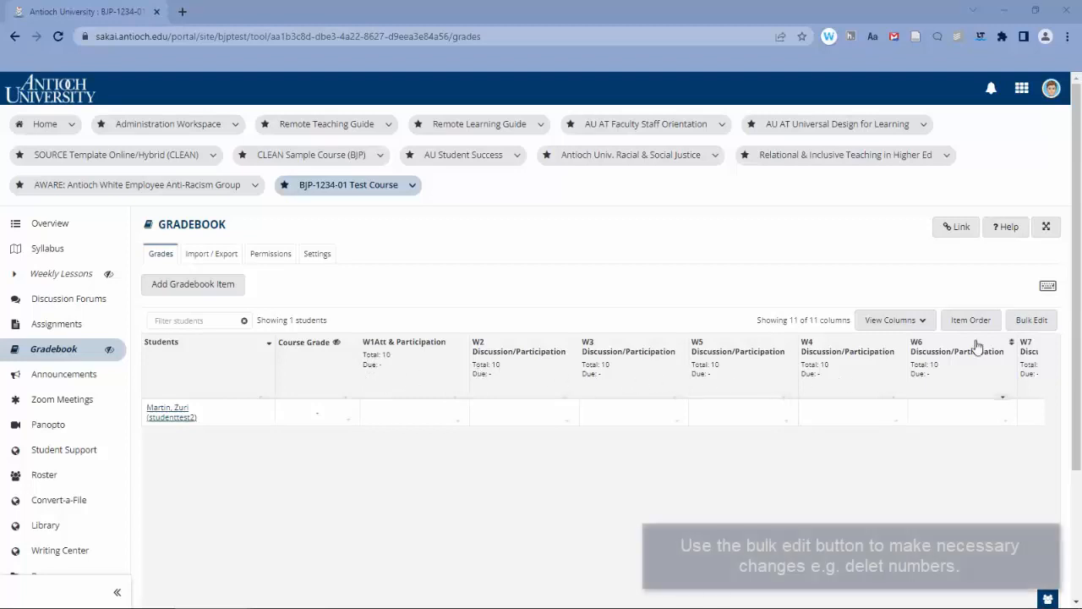
Try marking the W1, W3, W4 and W7 participation items for deletion in Bulk Edit, and discard the changes.
left_click(1030, 319)
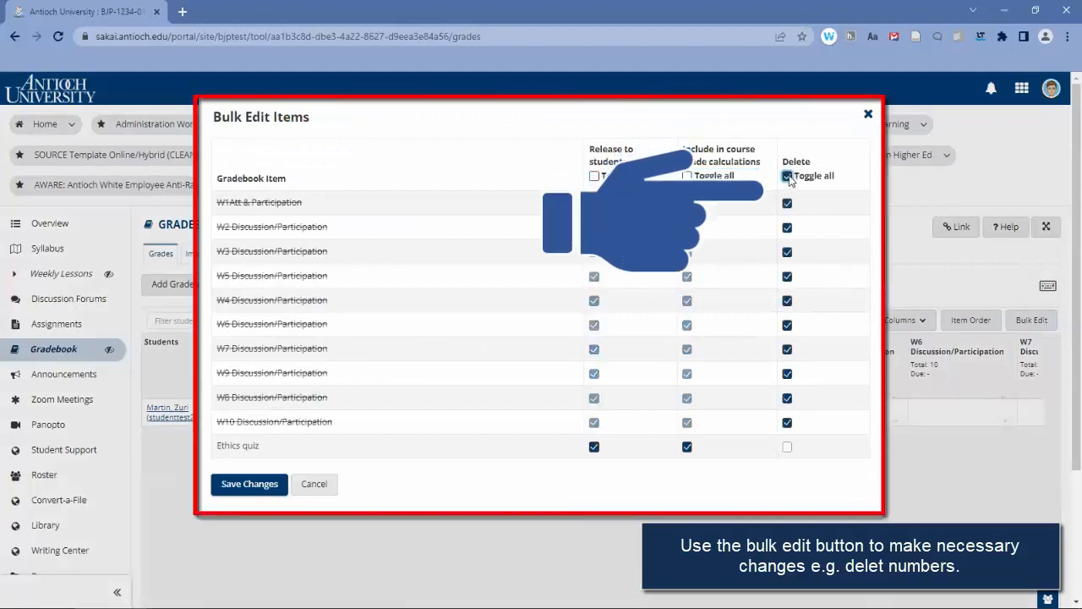
left_click(788, 203)
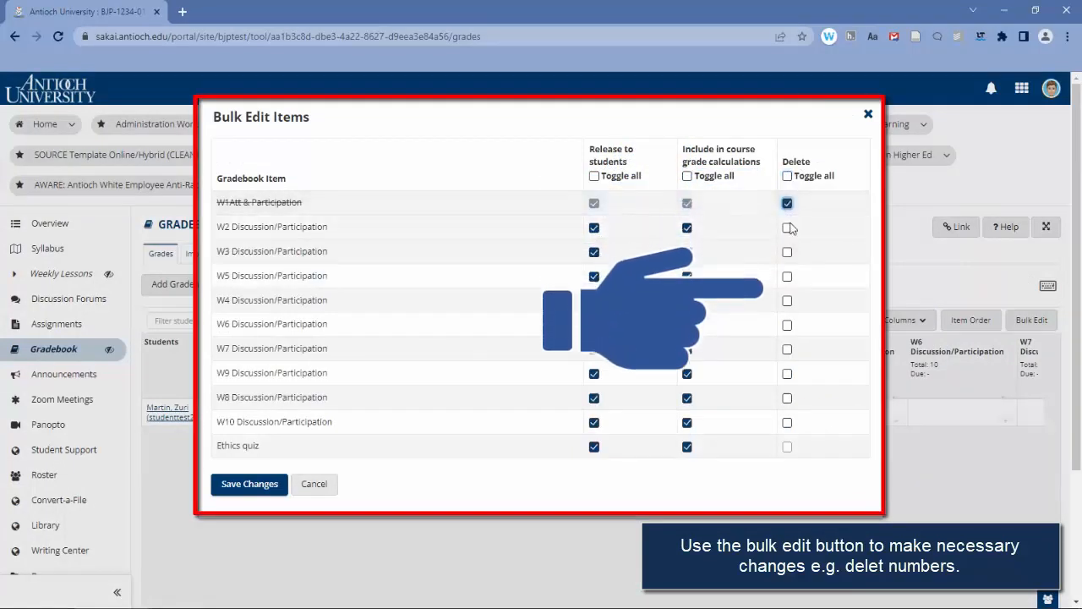
left_click(788, 252)
left_click(788, 300)
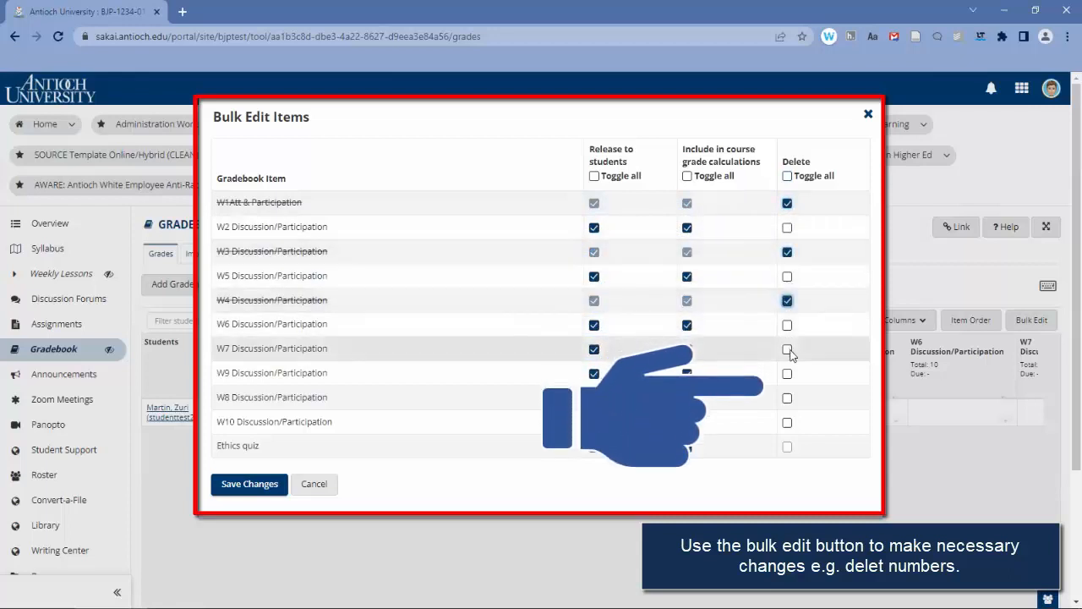
left_click(788, 349)
left_click(787, 398)
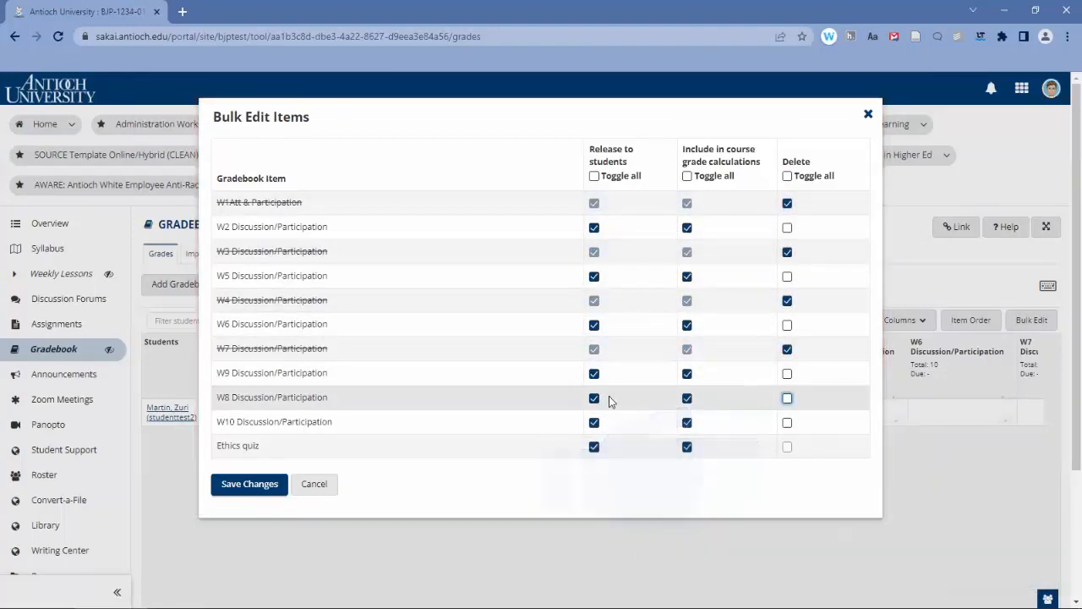
left_click(314, 487)
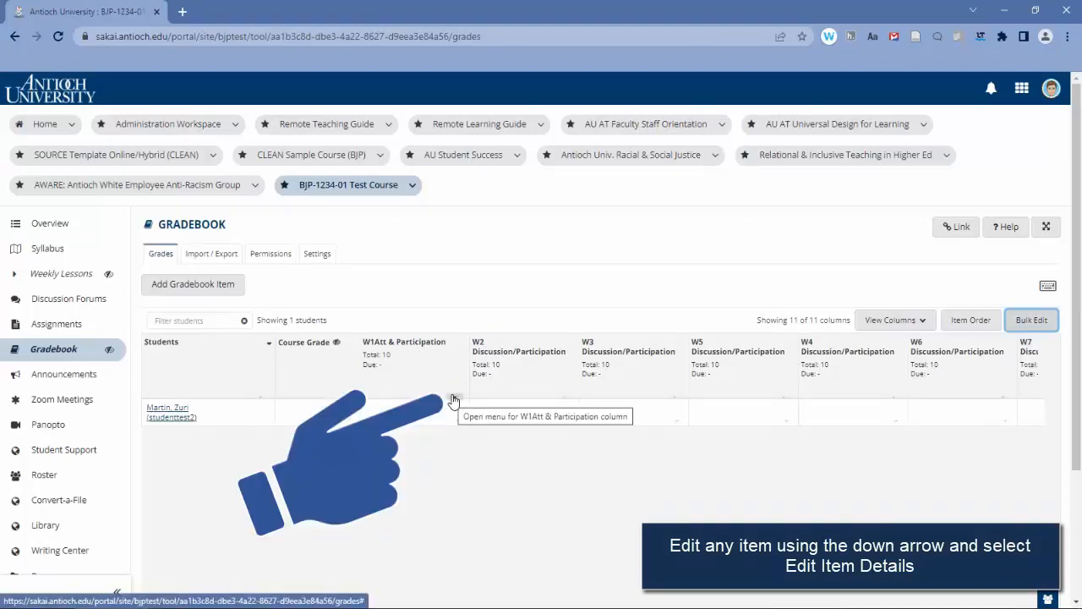
Edit the W1 item: retitle it "W1 Class Participation", set its point value to 1, and save.
left_click(453, 400)
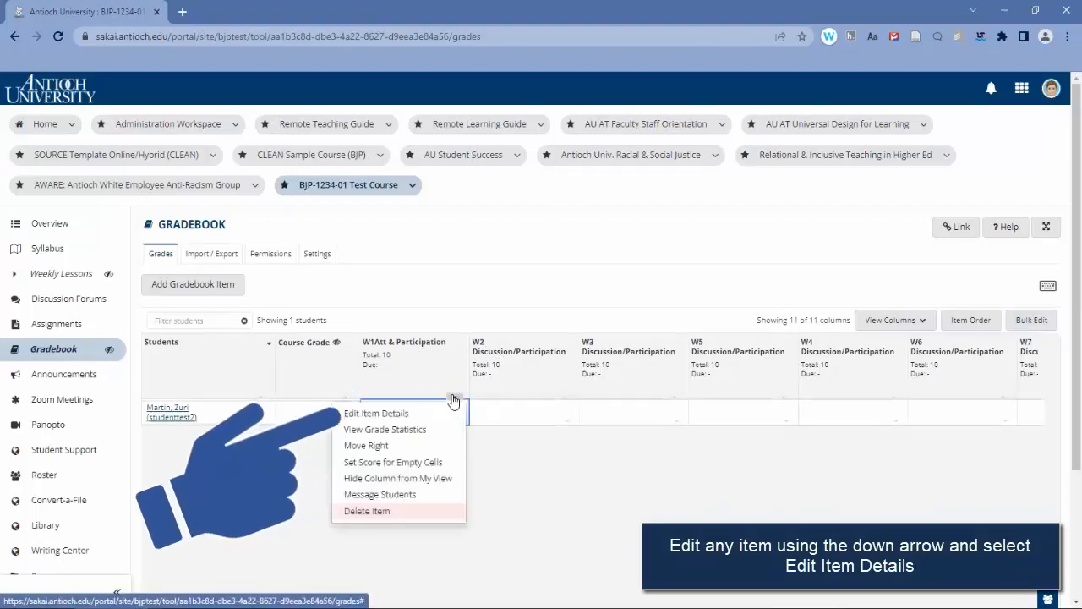
left_click(382, 413)
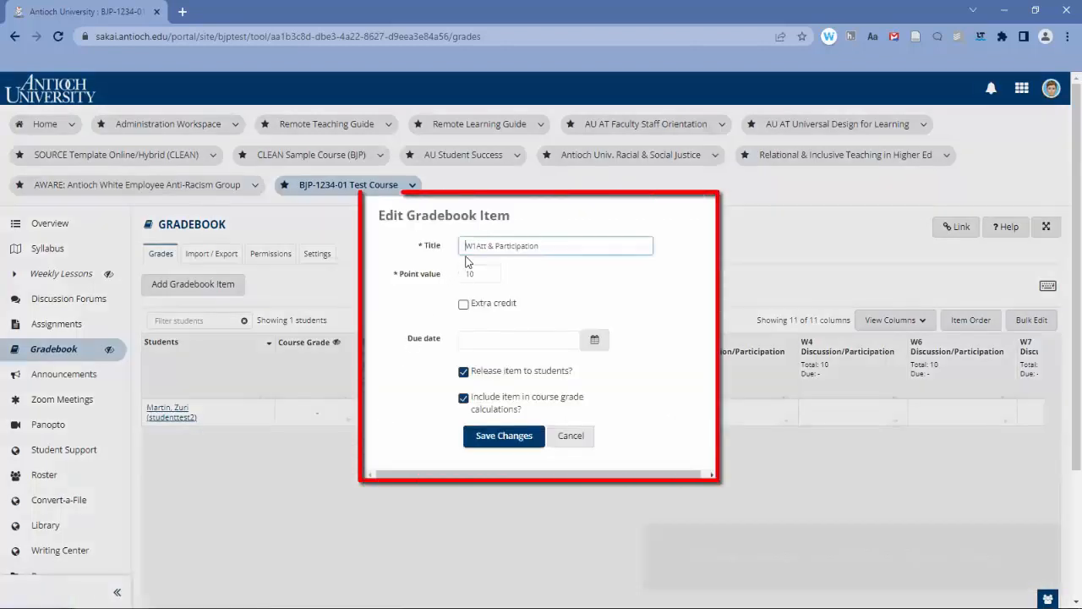
left_click_drag(501, 244, 570, 263)
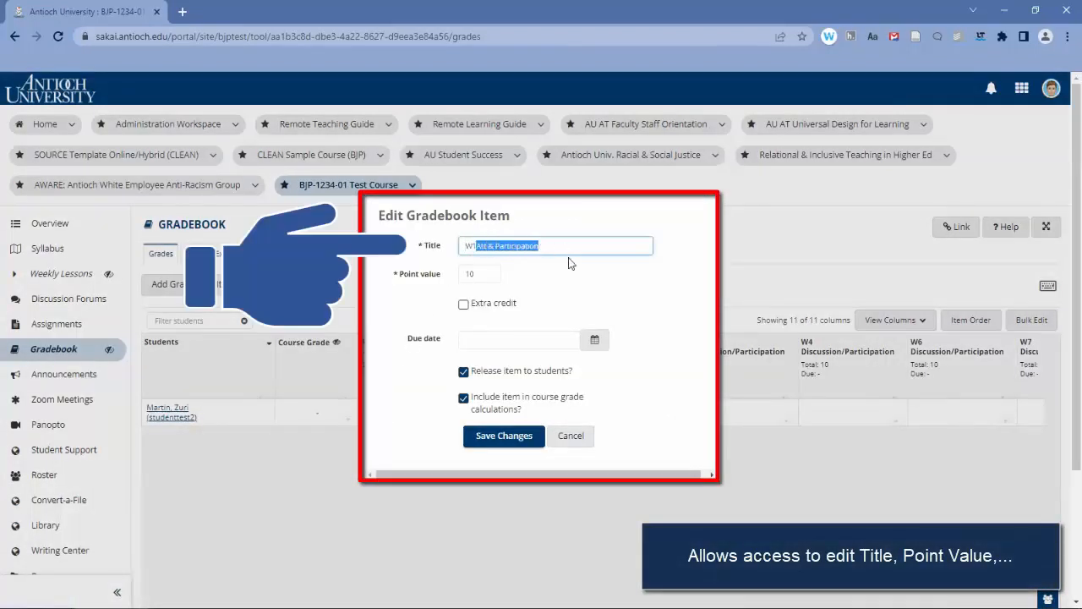
type("Class")
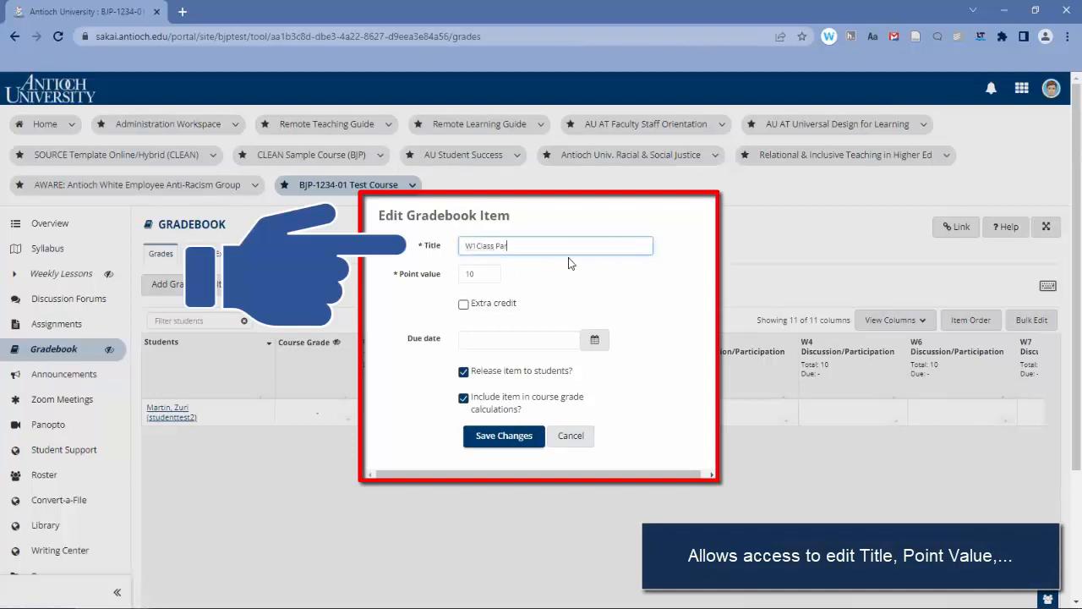
double_click(472, 273)
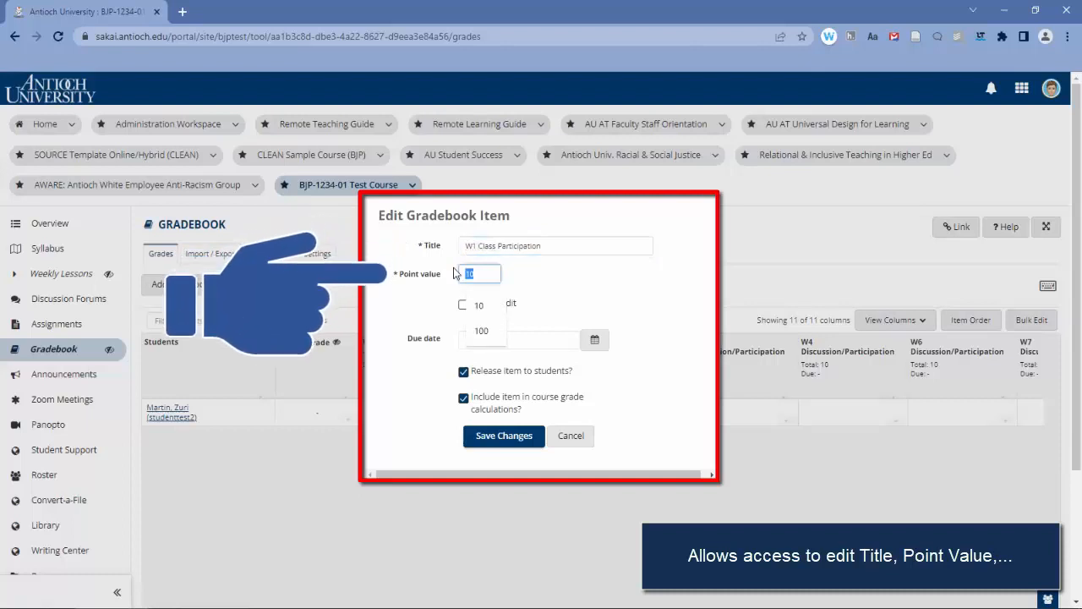
type("1")
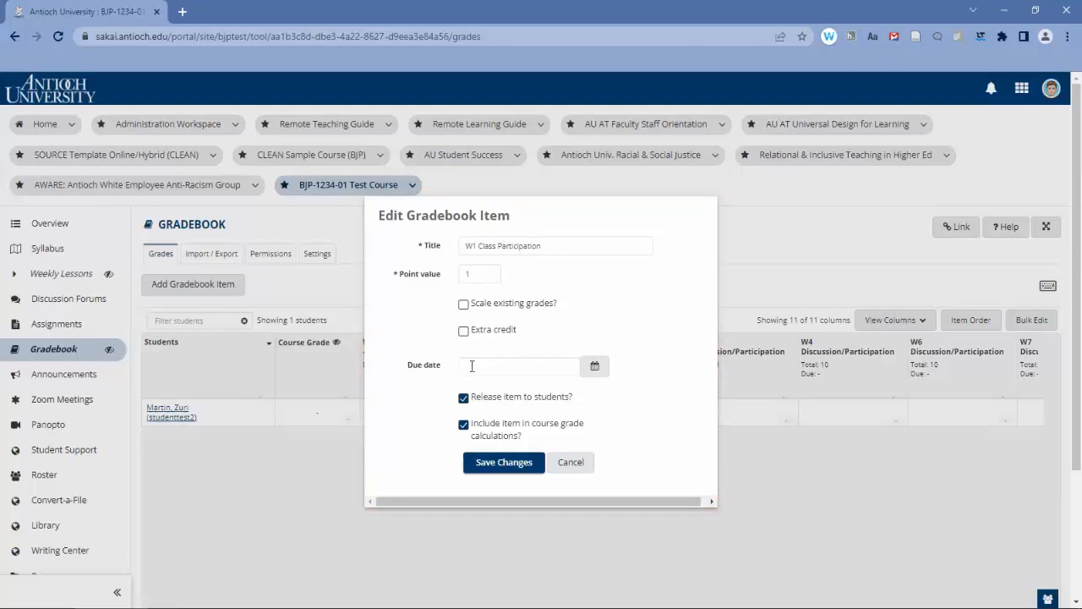
left_click(516, 464)
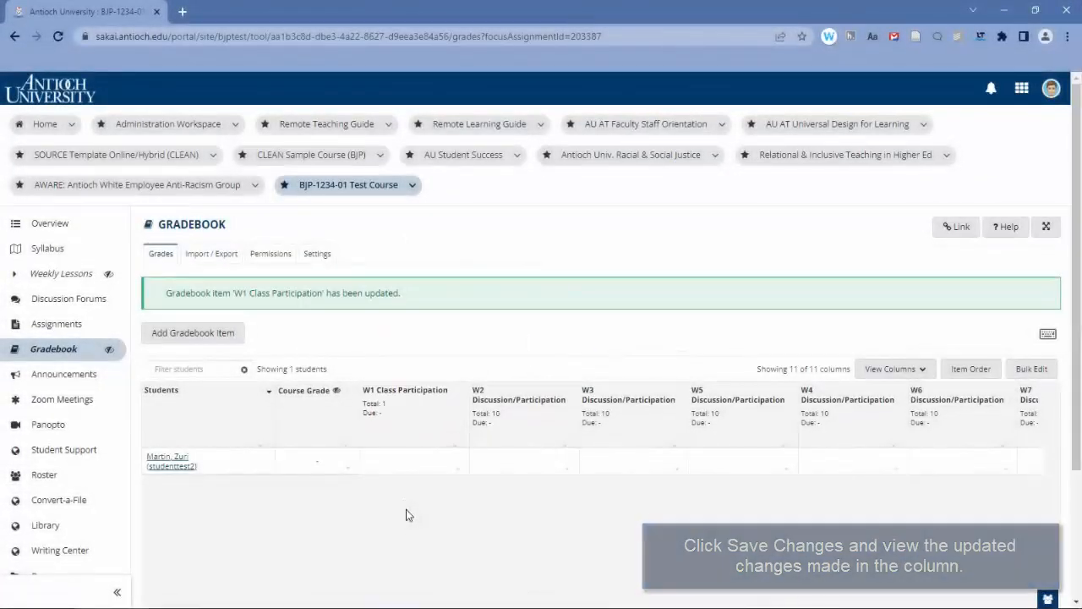
Edit the W2 item: retitle it "W2 Class Participation", set its point value to 1, and save.
left_click(564, 445)
left_click(489, 460)
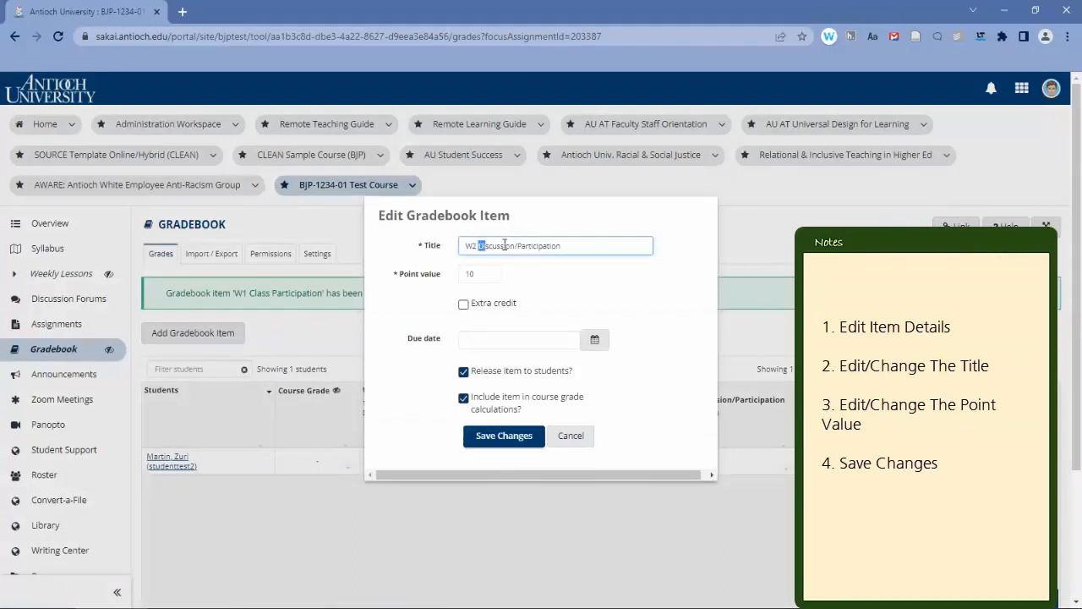
left_click_drag(478, 246, 522, 245)
type("Class")
double_click(470, 273)
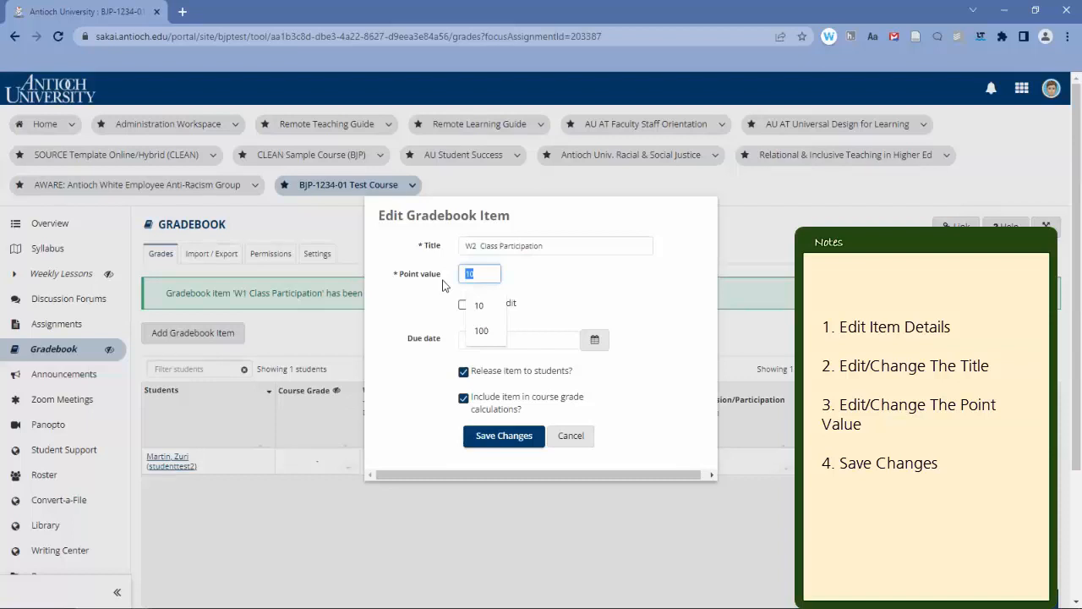
type("1")
left_click(431, 329)
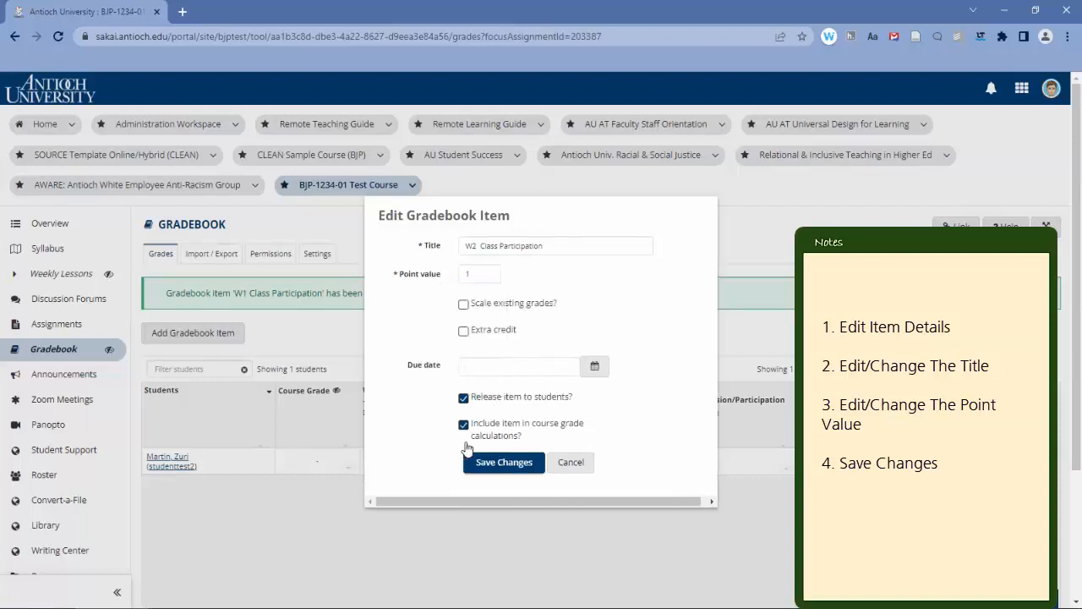
left_click(503, 470)
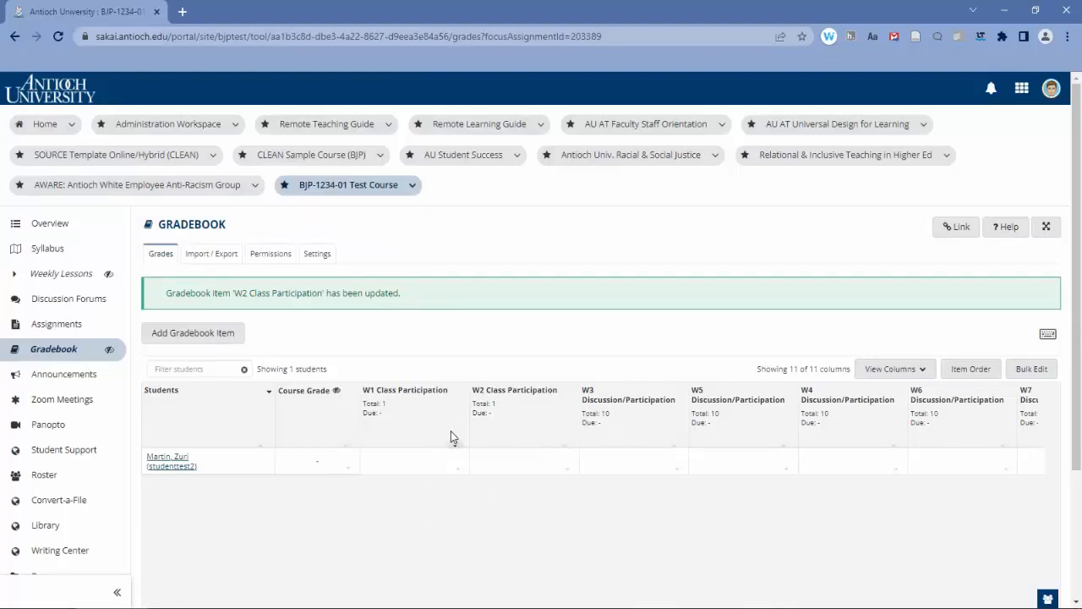
Enter a score of 1 for the student in the W1 Class Participation column.
left_click(403, 464)
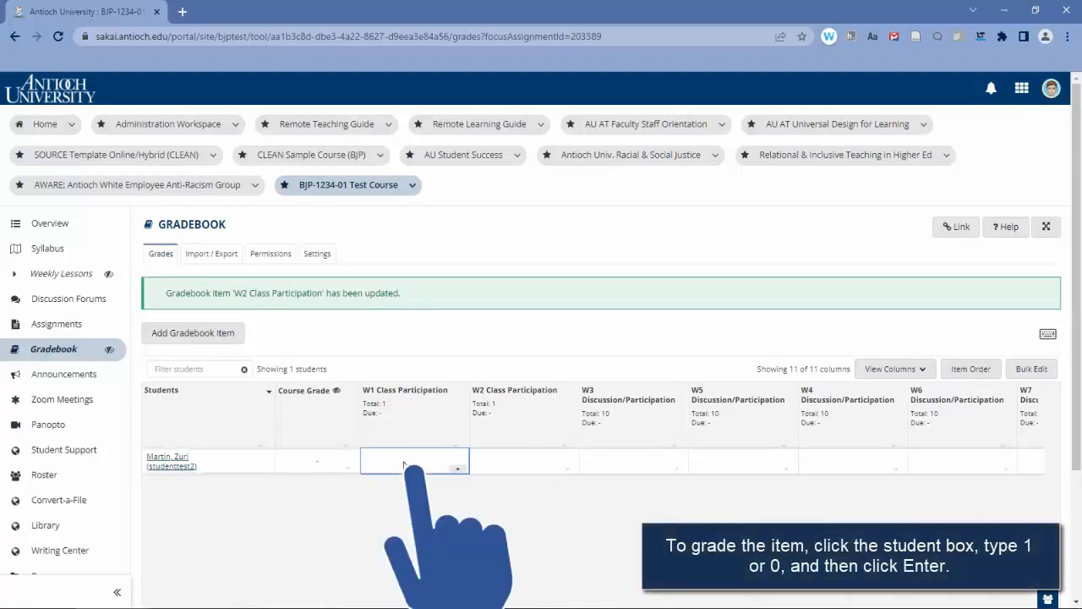
type("1")
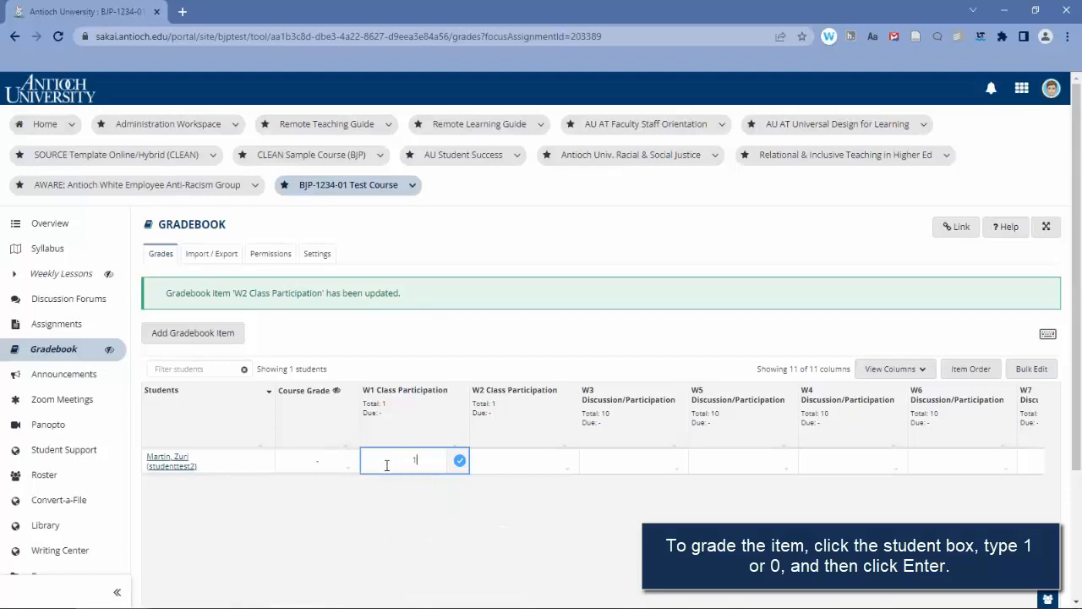
key("Return")
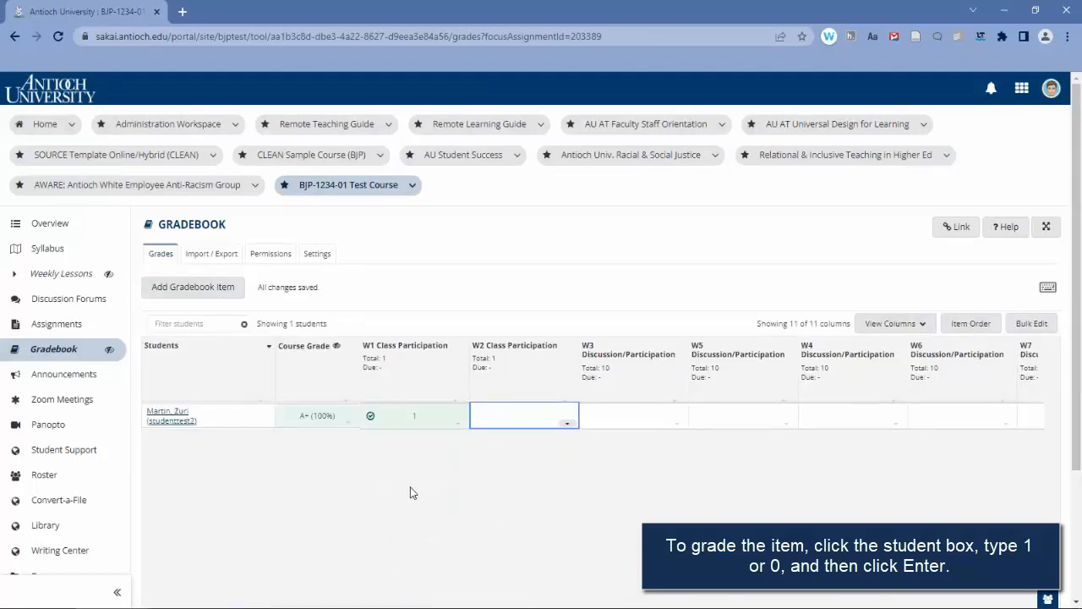
Add the comment "Good job." to the student's W1 Class Participation score and save it.
left_click(454, 425)
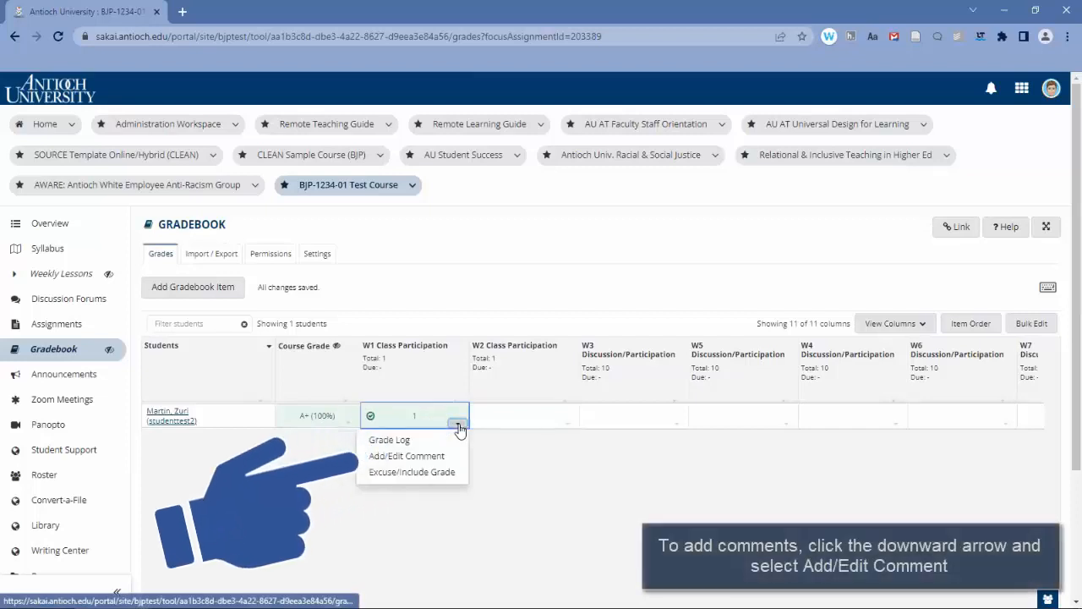
left_click(432, 456)
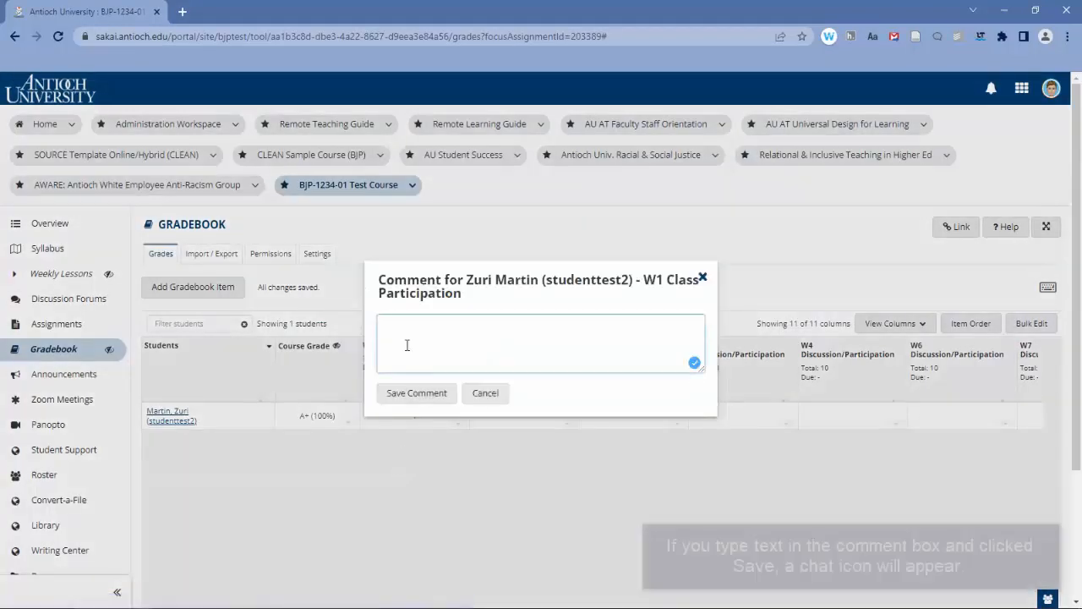
type("Go")
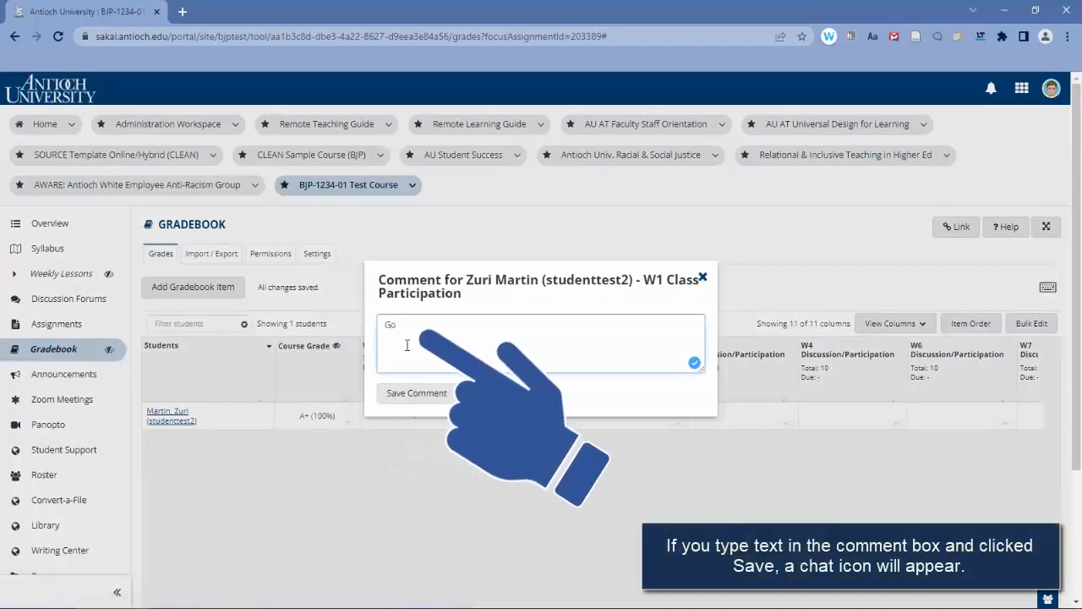
type("od job.")
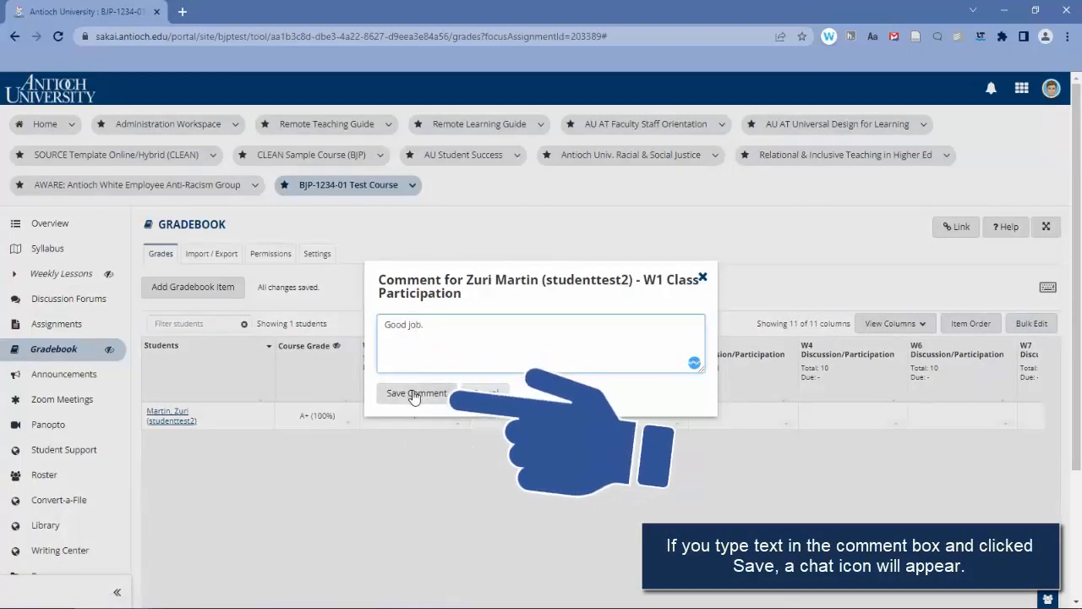
left_click(419, 393)
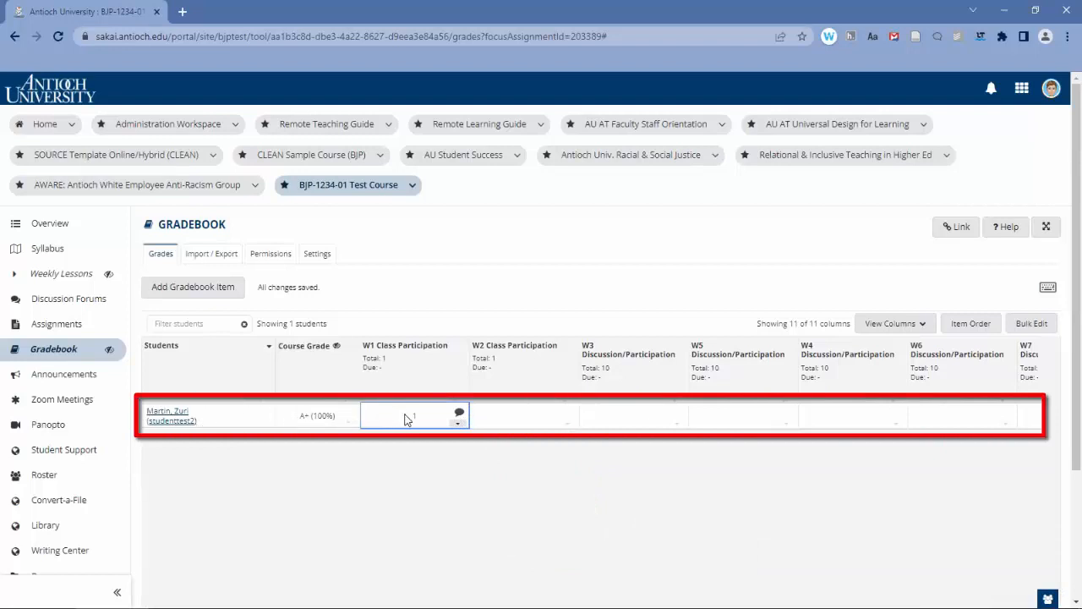
left_click(459, 412)
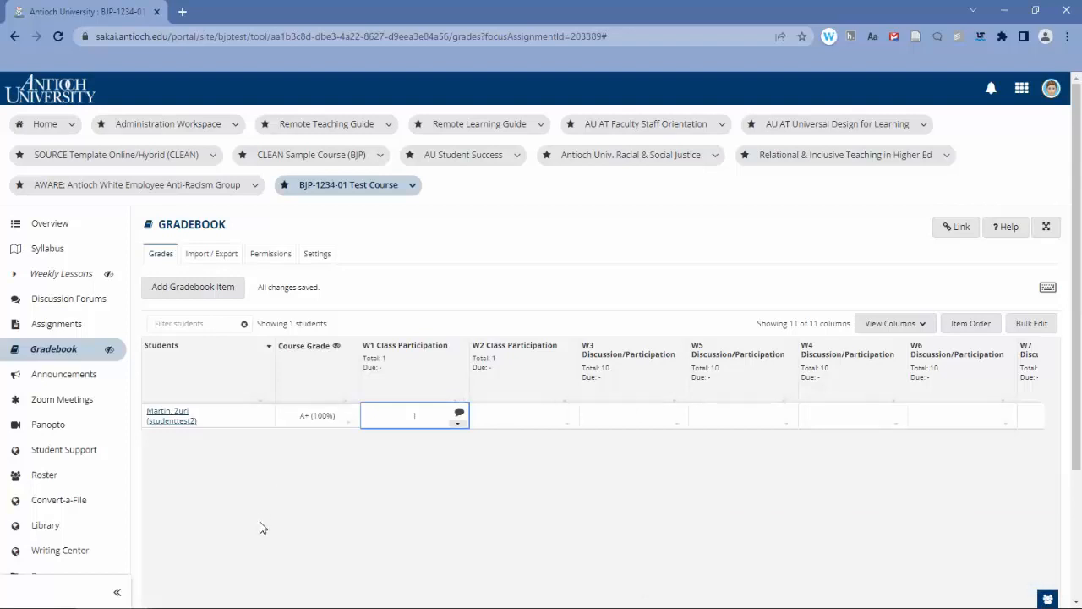
Open the Recovery Model Paper assignment for editing and turn on grading for it.
left_click(55, 328)
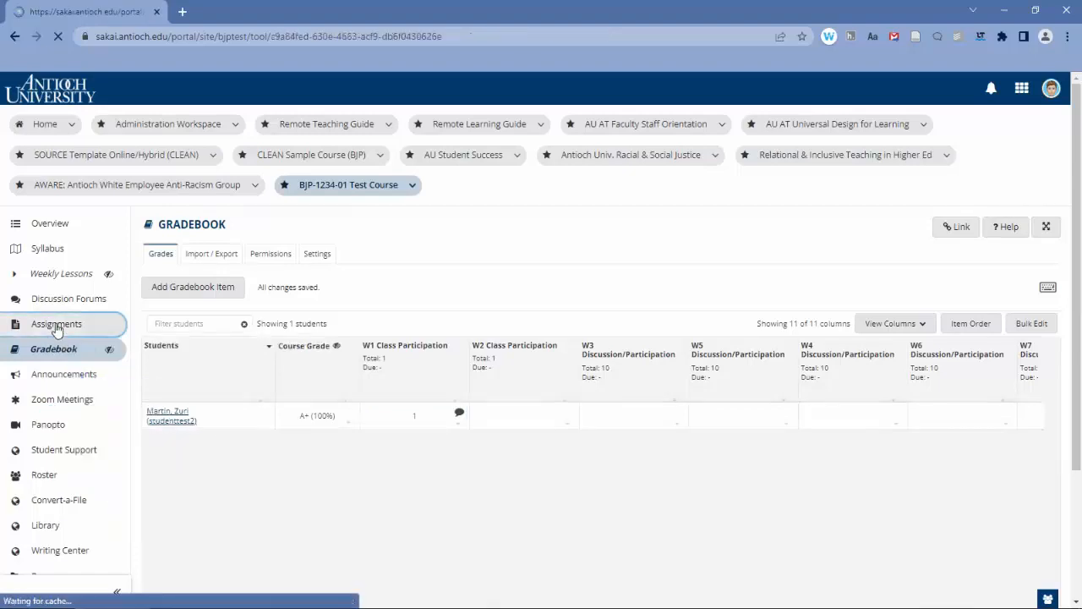
scroll(228, 355, "down", 2)
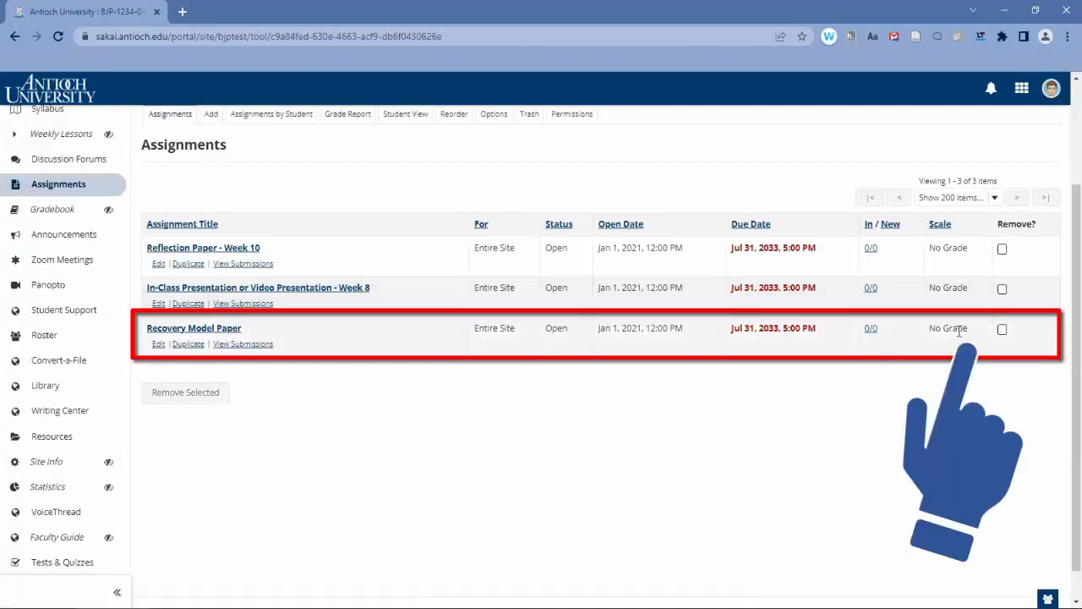
left_click(157, 344)
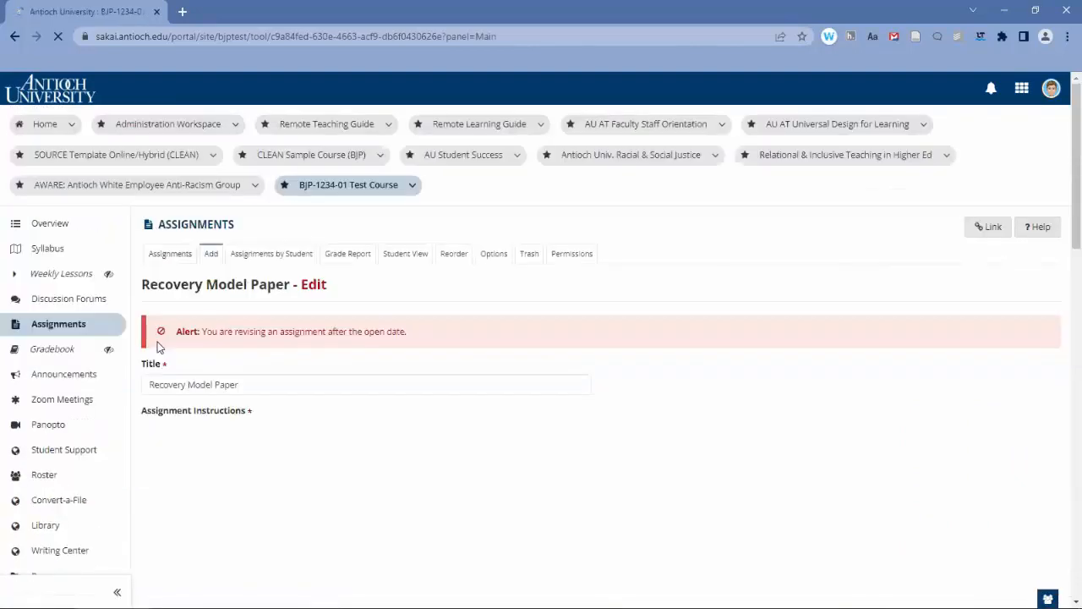
scroll(157, 342, "down", 4)
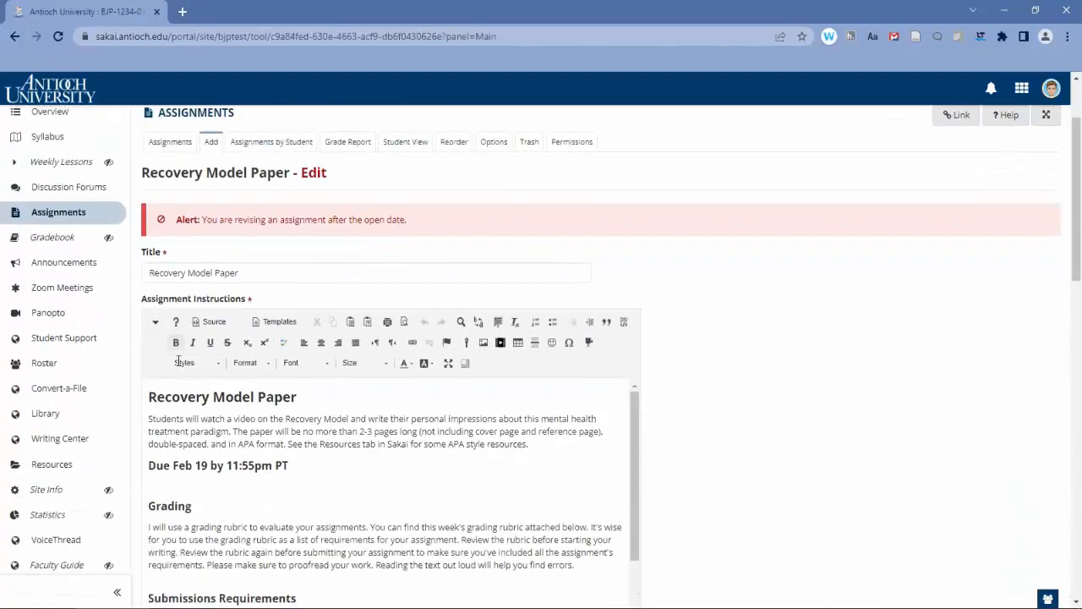
scroll(178, 363, "down", 15)
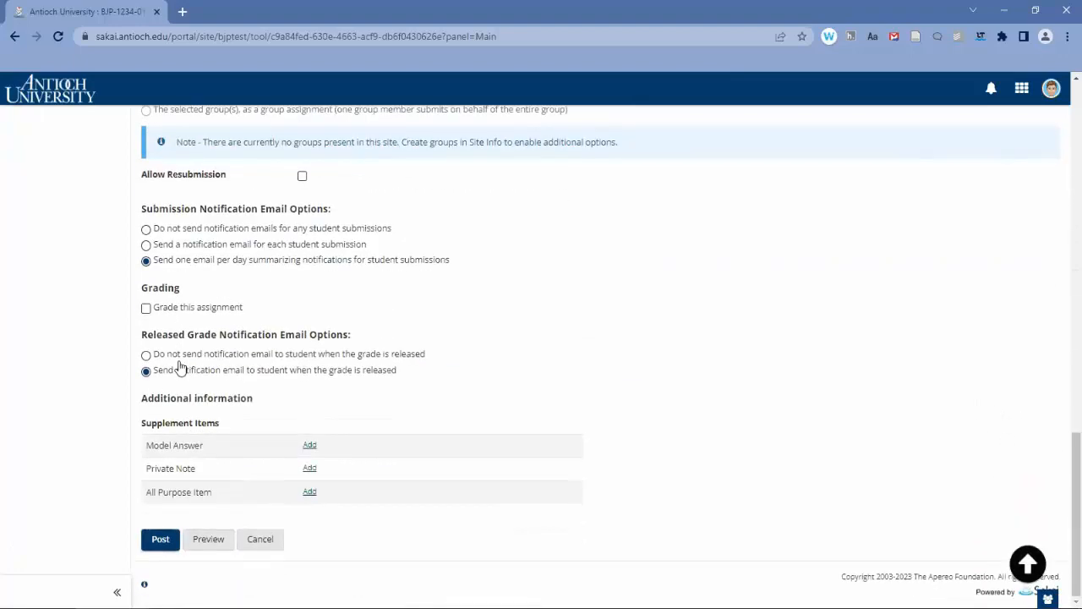
left_click(147, 309)
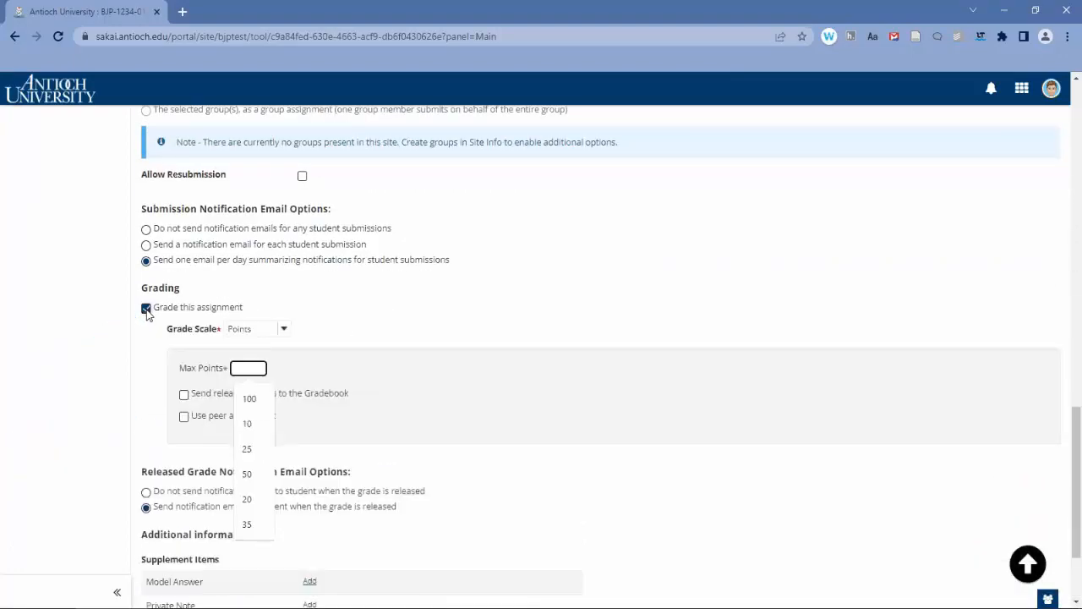
Try the Letter grade, Pass/Fail and Checkmark grade scales for the assignment, and return the scale to Points.
left_click(285, 331)
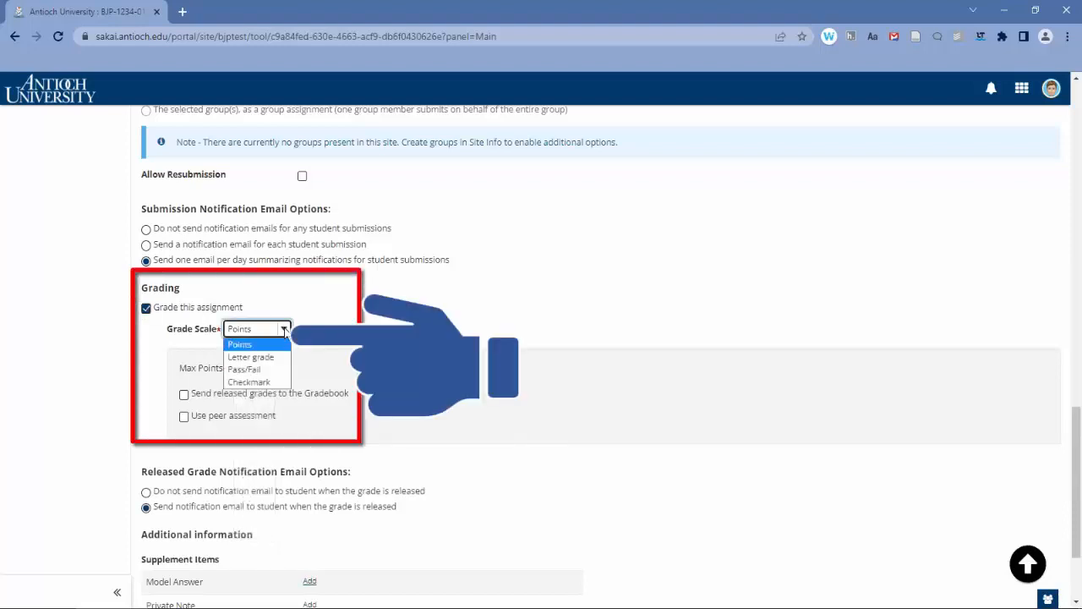
left_click(270, 357)
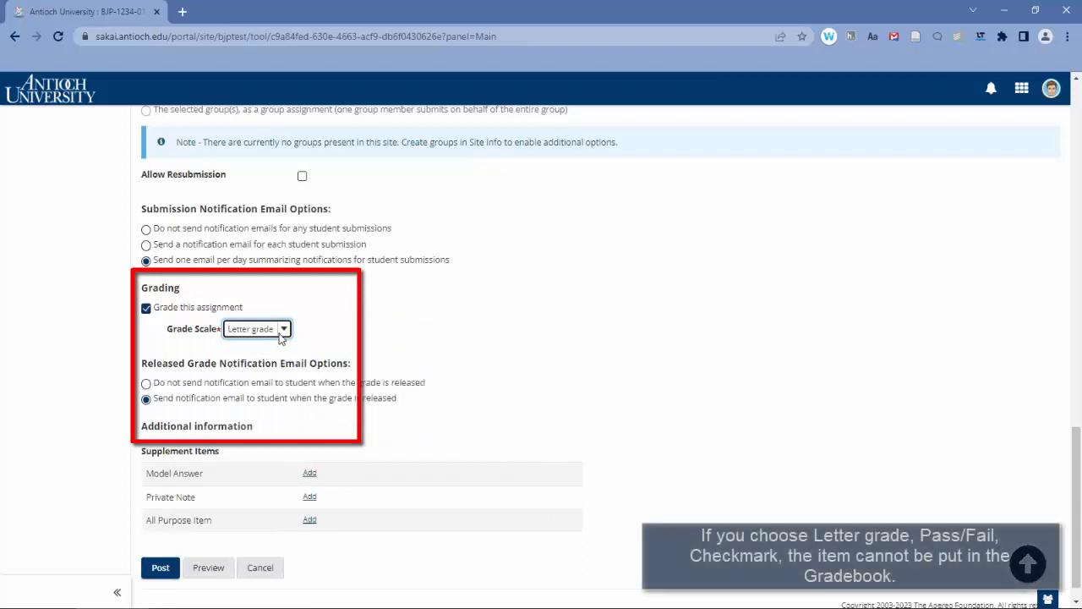
left_click(284, 330)
left_click(267, 369)
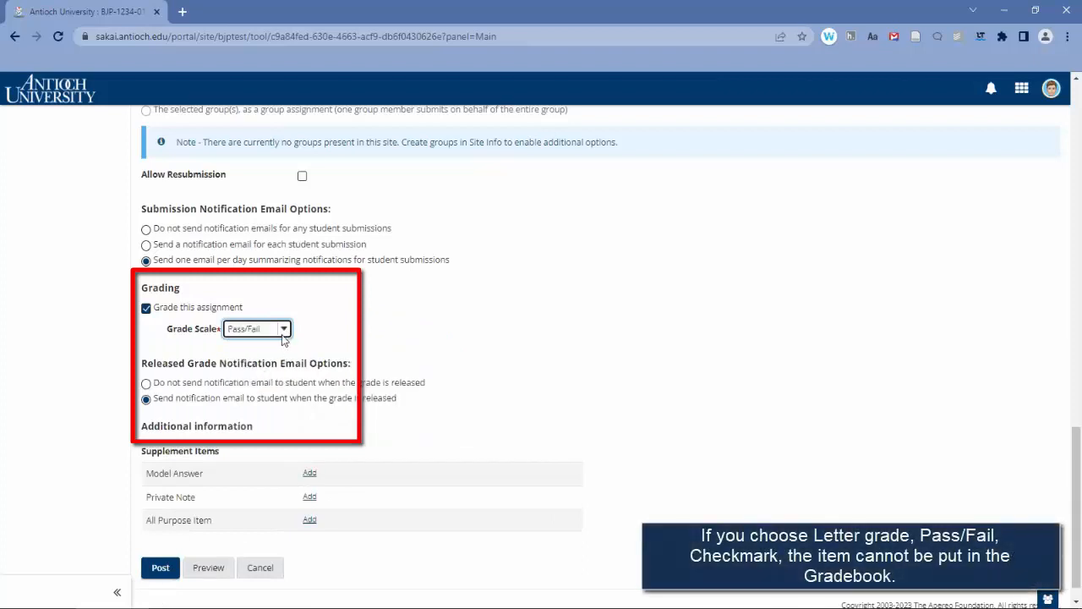
left_click(284, 331)
left_click(274, 386)
left_click(284, 329)
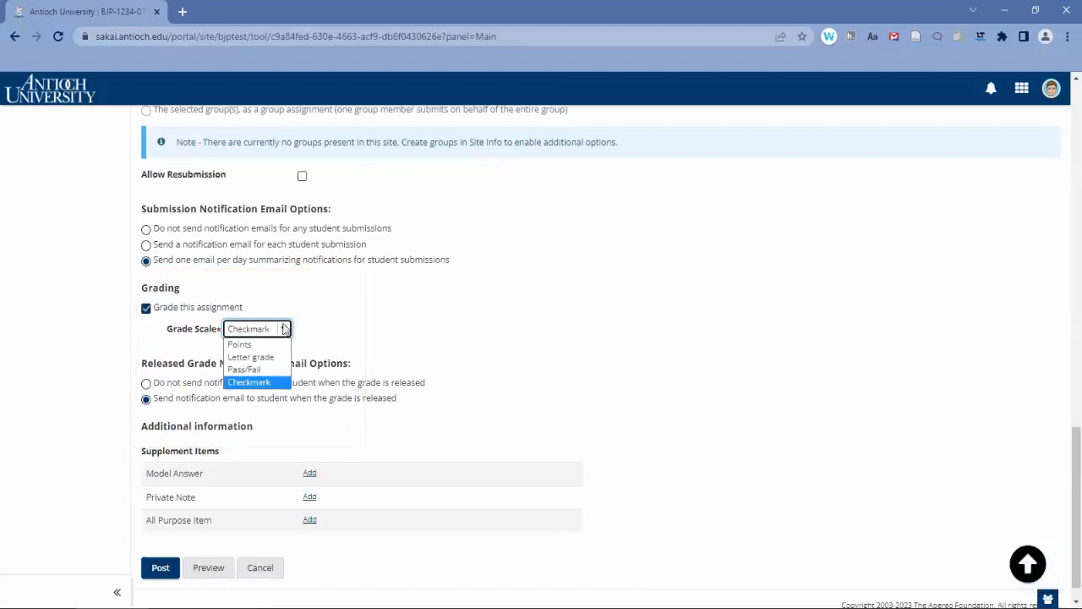
left_click(272, 344)
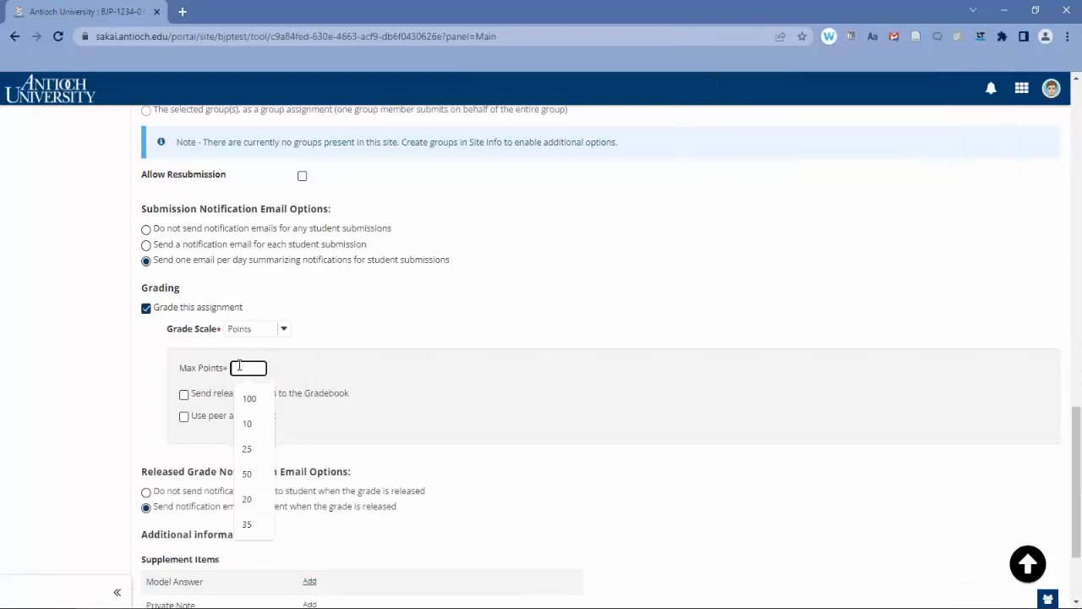
Set the assignment's maximum points to 1, send released grades to the Gradebook as a new item, and post it.
type("1")
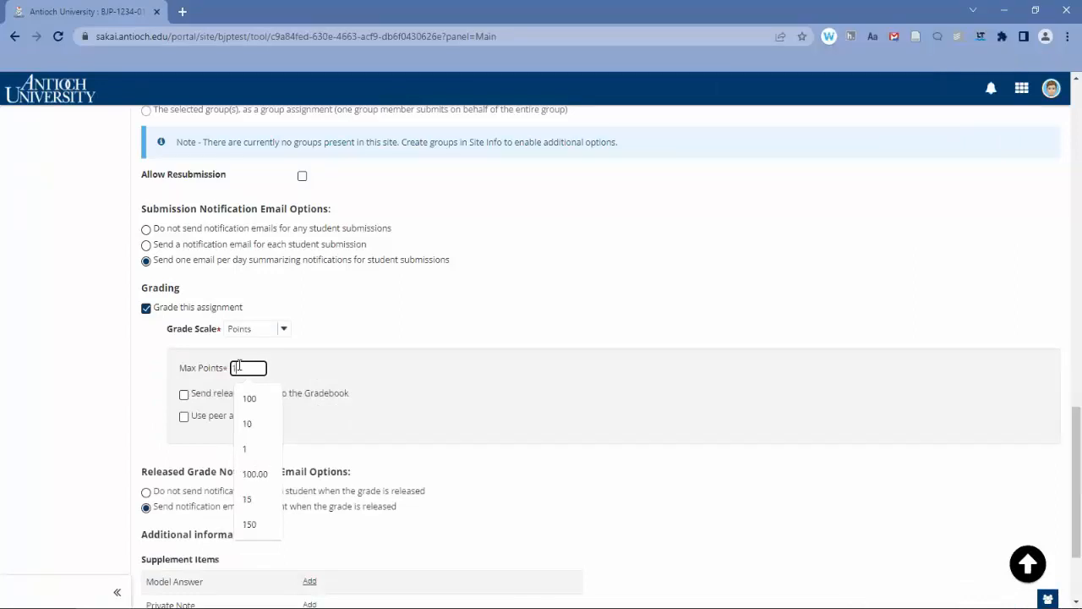
left_click(258, 354)
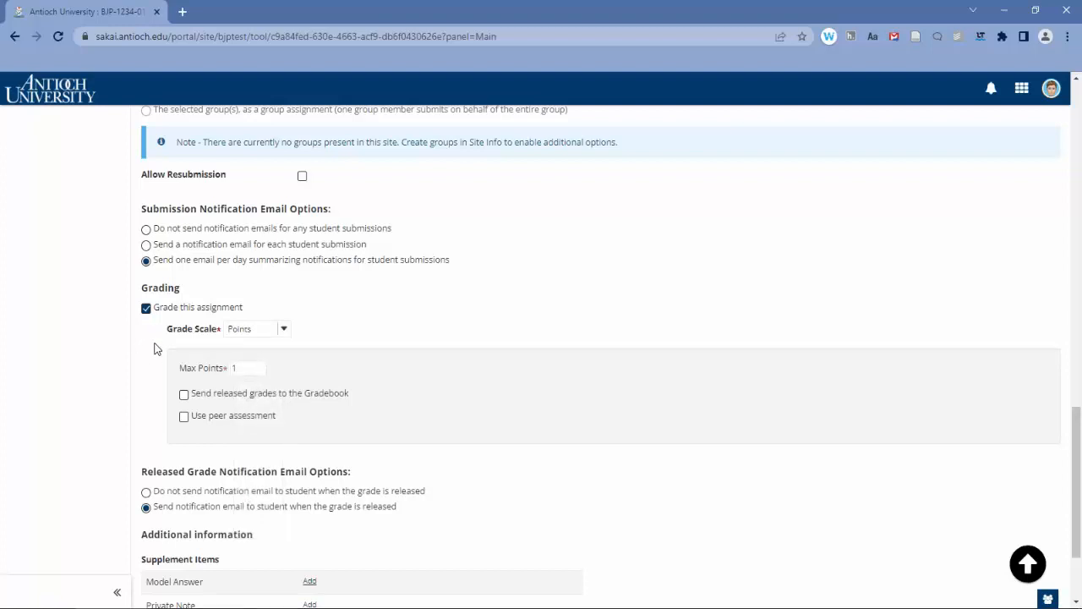
left_click(184, 396)
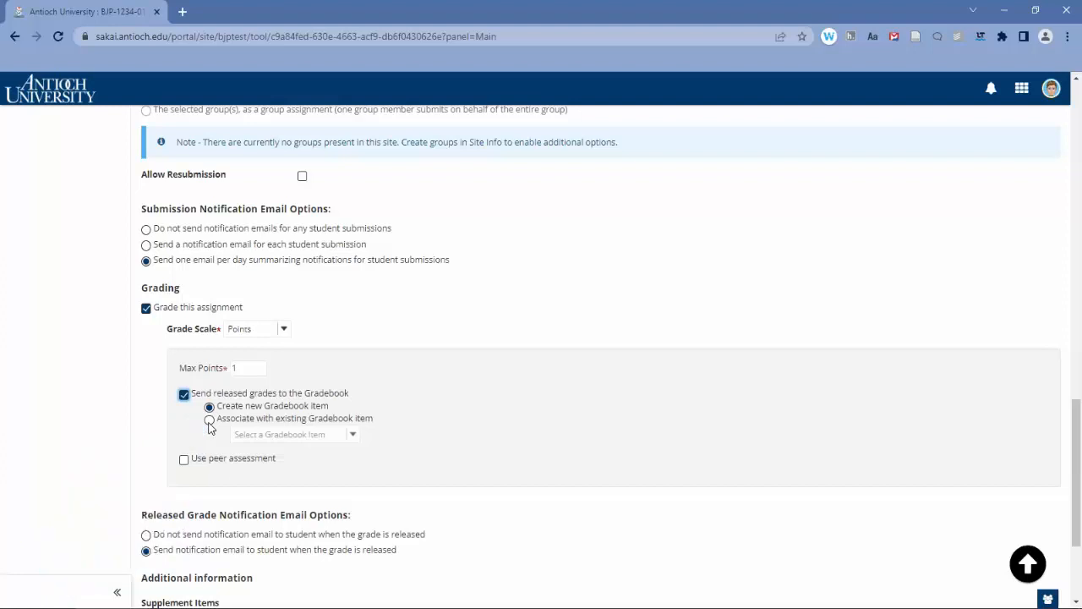
scroll(132, 431, "down", 2)
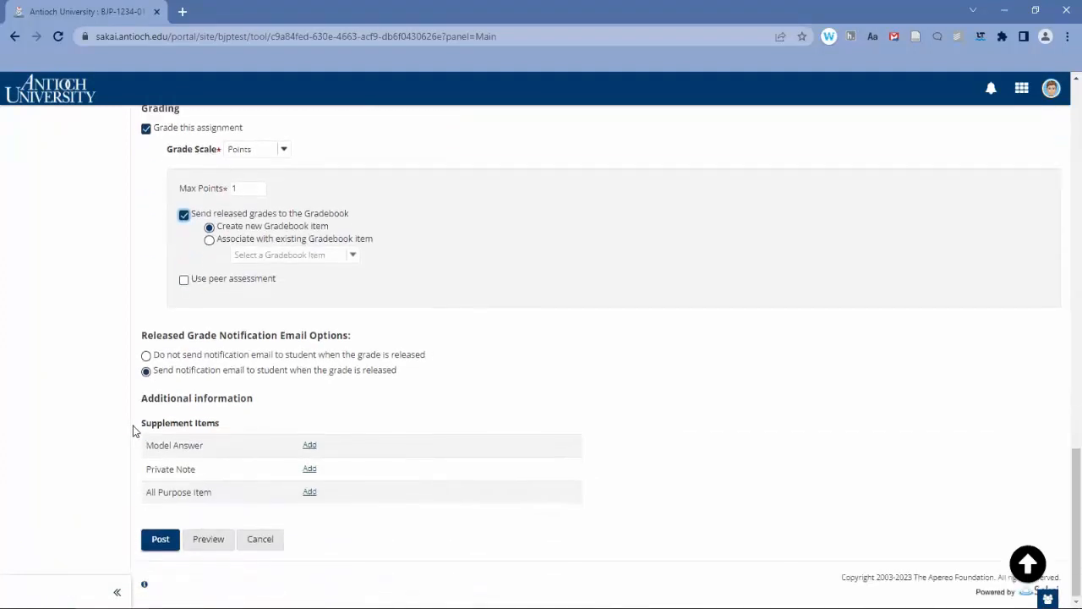
left_click(156, 541)
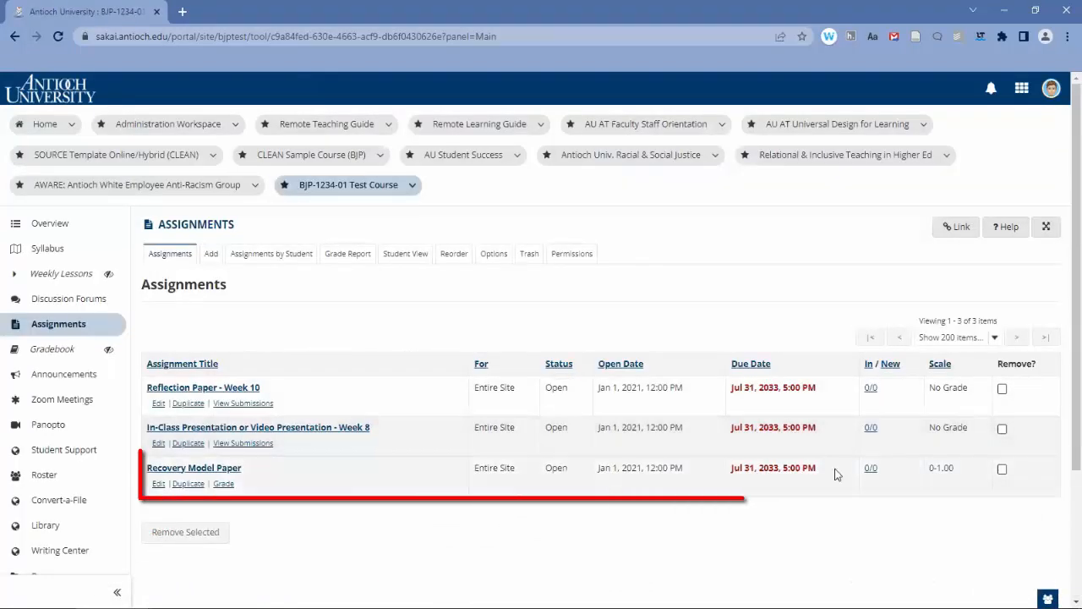
Check the Recovery Model Paper's scale in the assignment list, and inspect its column and lock in the Gradebook.
left_click_drag(977, 471, 929, 469)
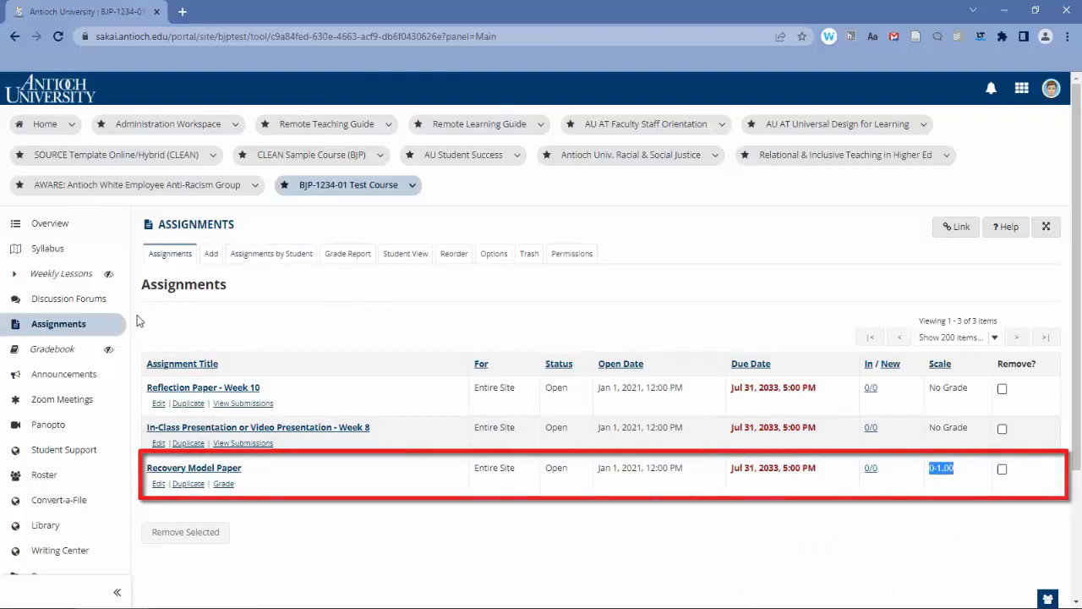
left_click(52, 350)
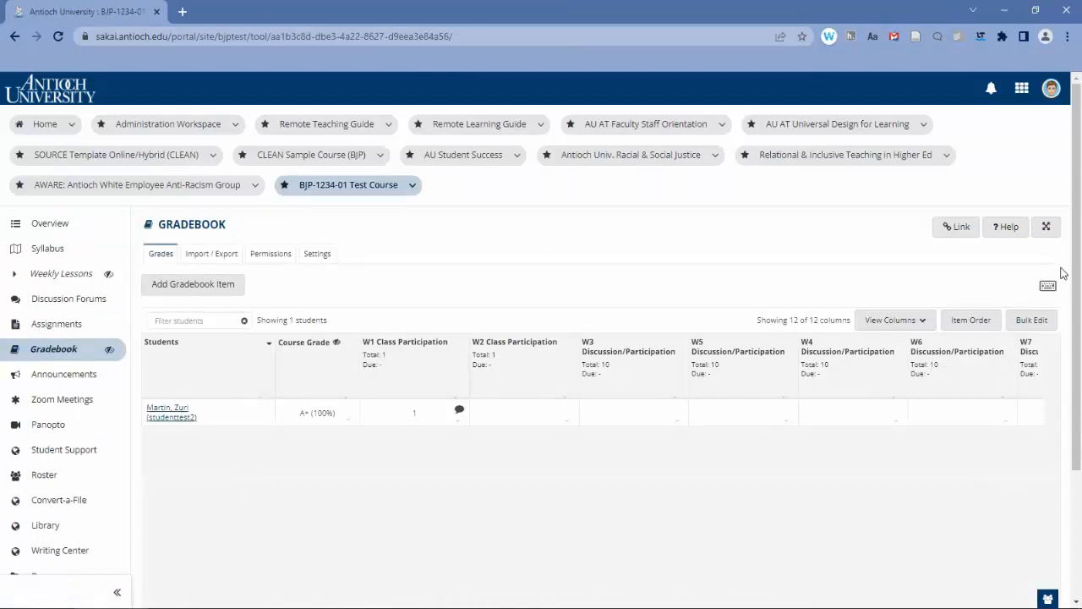
scroll(1053, 279, "down", 3)
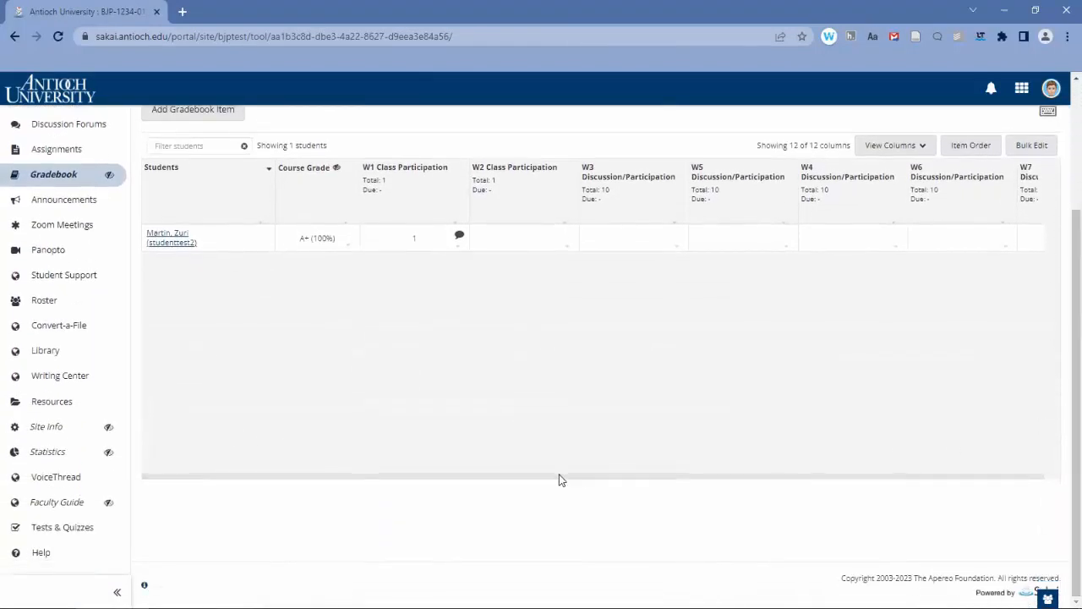
left_click_drag(559, 480, 983, 481)
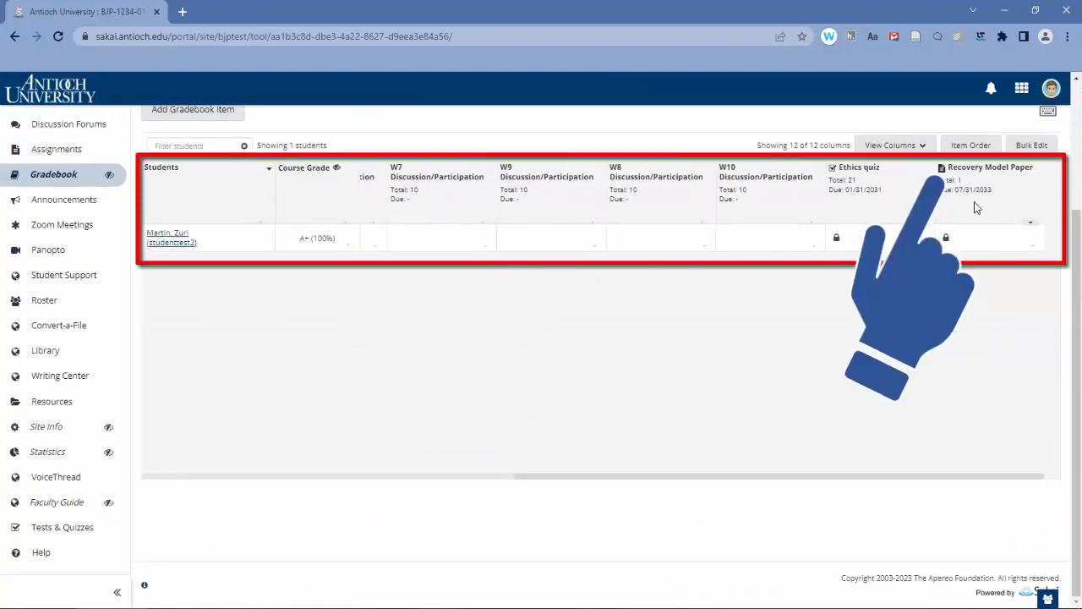
left_click(946, 240)
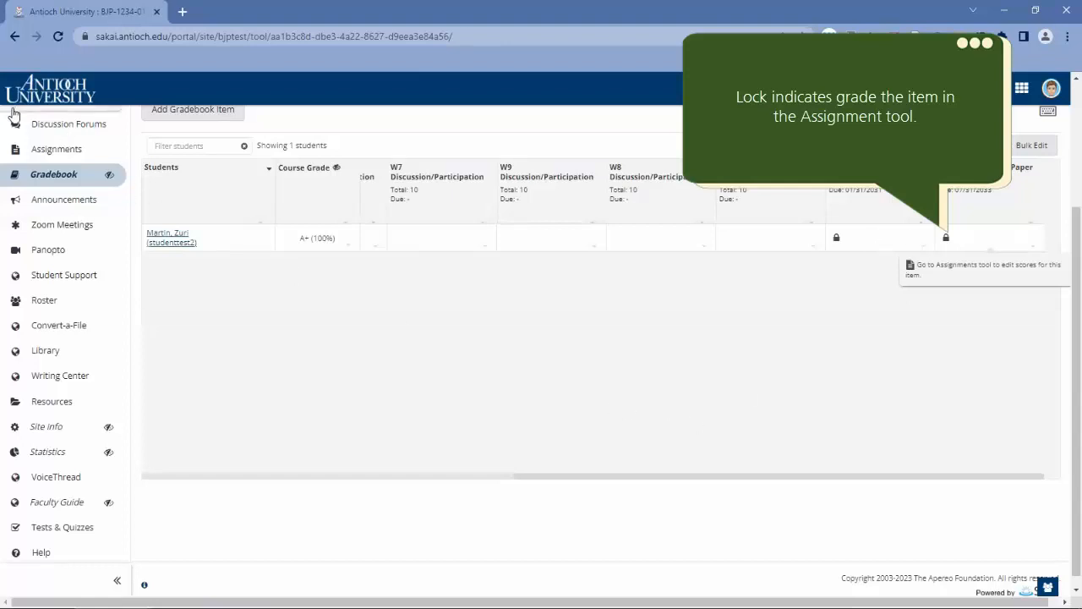
Open the student's Recovery Model Paper entry for grading in Assignments and enter a grade of 1.
left_click(36, 152)
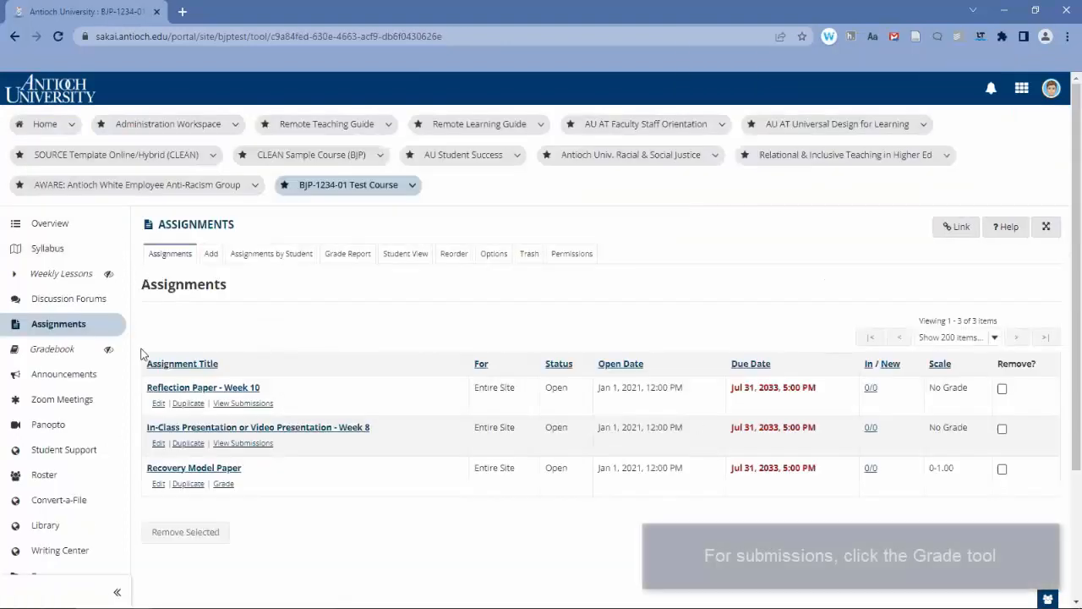
left_click(225, 483)
scroll(208, 380, "down", 2)
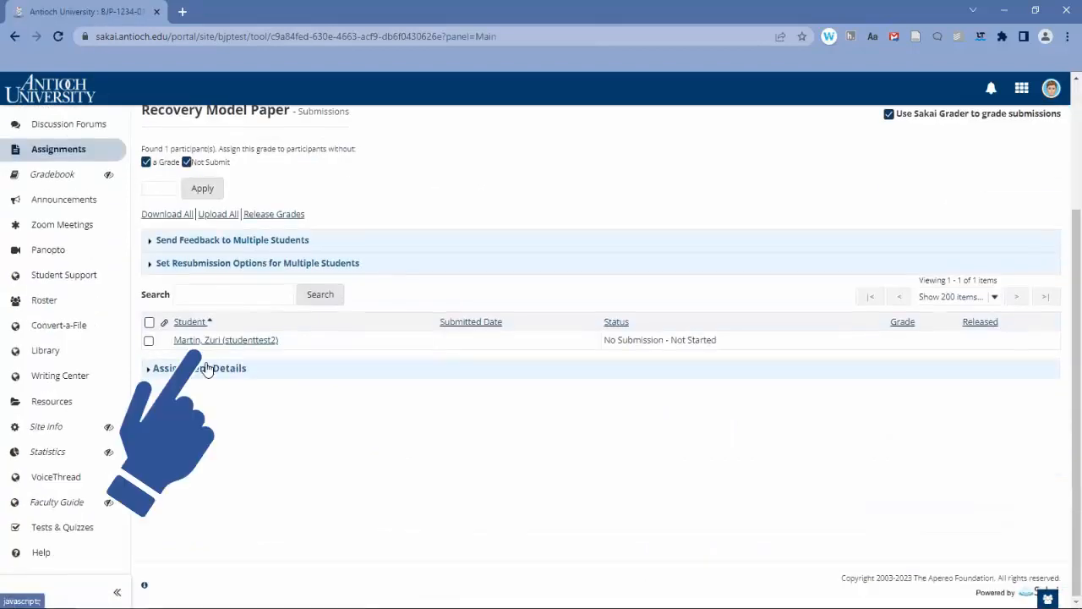
left_click(203, 344)
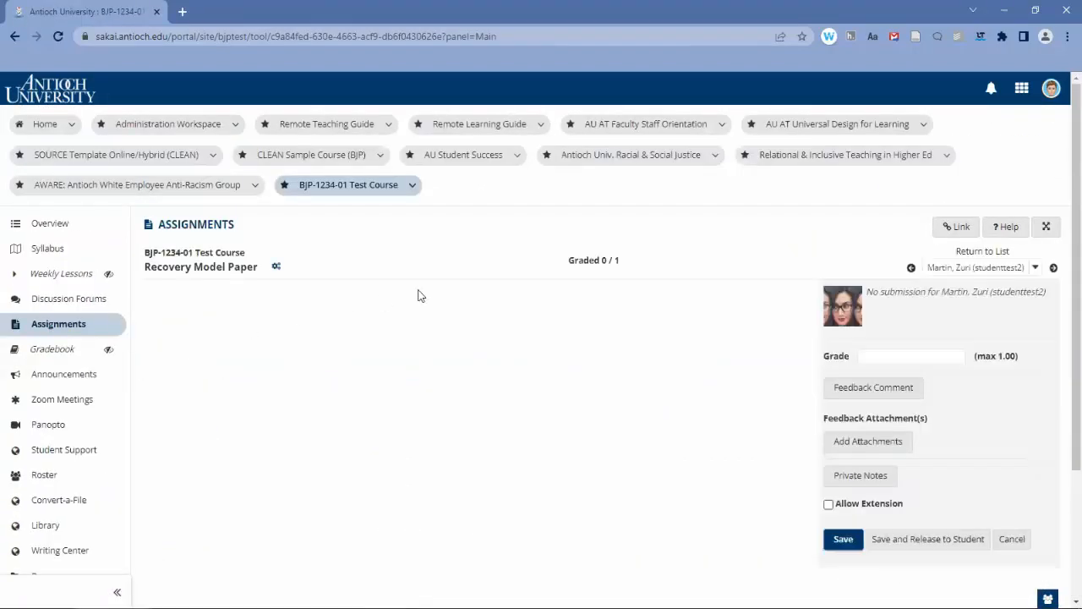
scroll(605, 301, "down", 2)
left_click(889, 216)
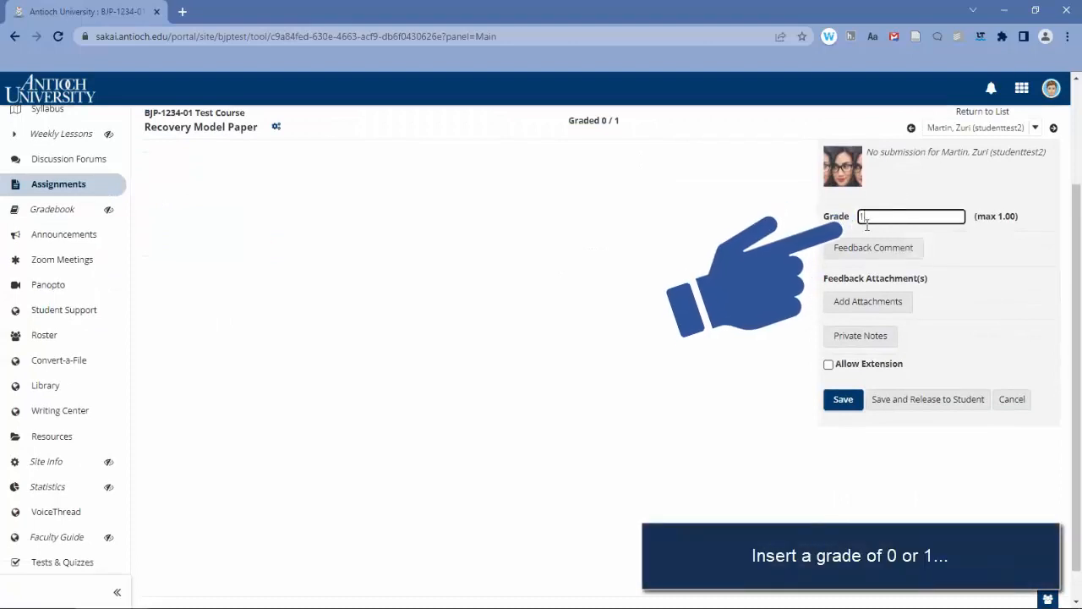
type("1")
Add the feedback comment "Great work." to the student's Recovery Model Paper, and save and release the grade to the student.
left_click(864, 249)
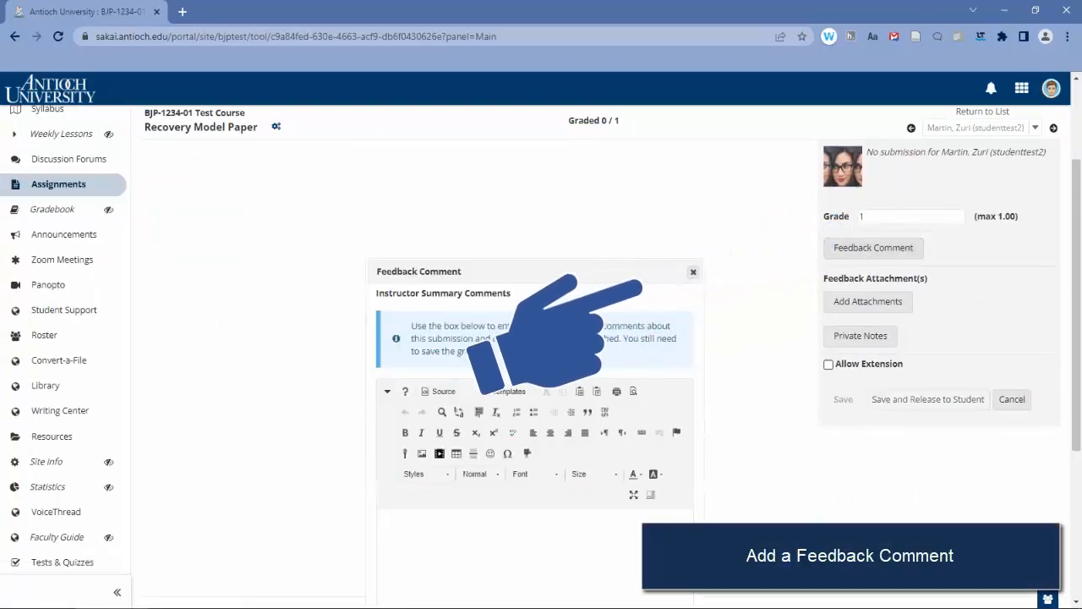
scroll(535, 427, "down", 3)
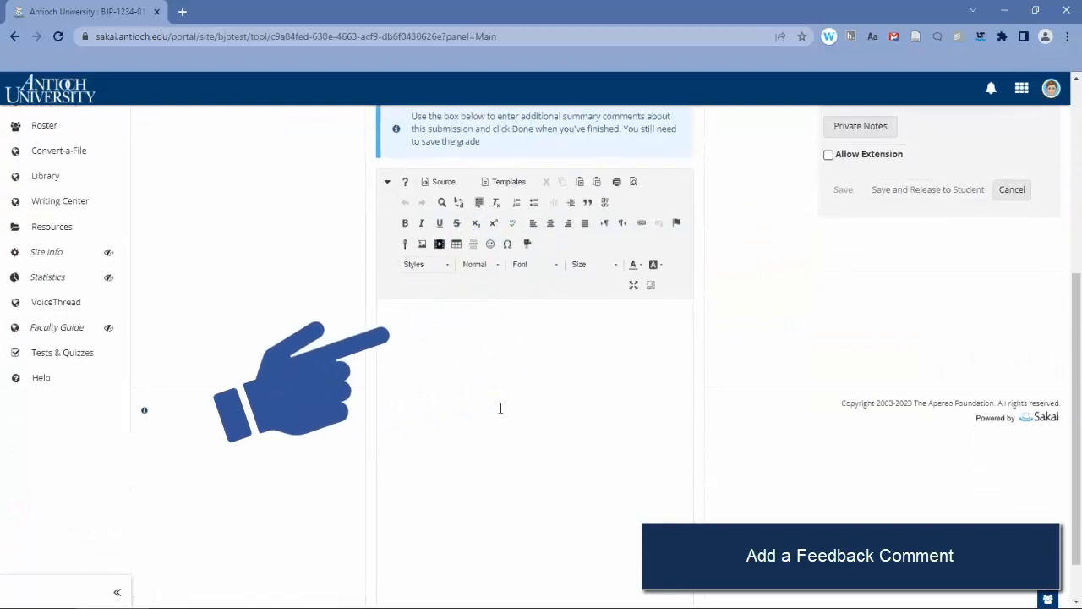
type("Great work.")
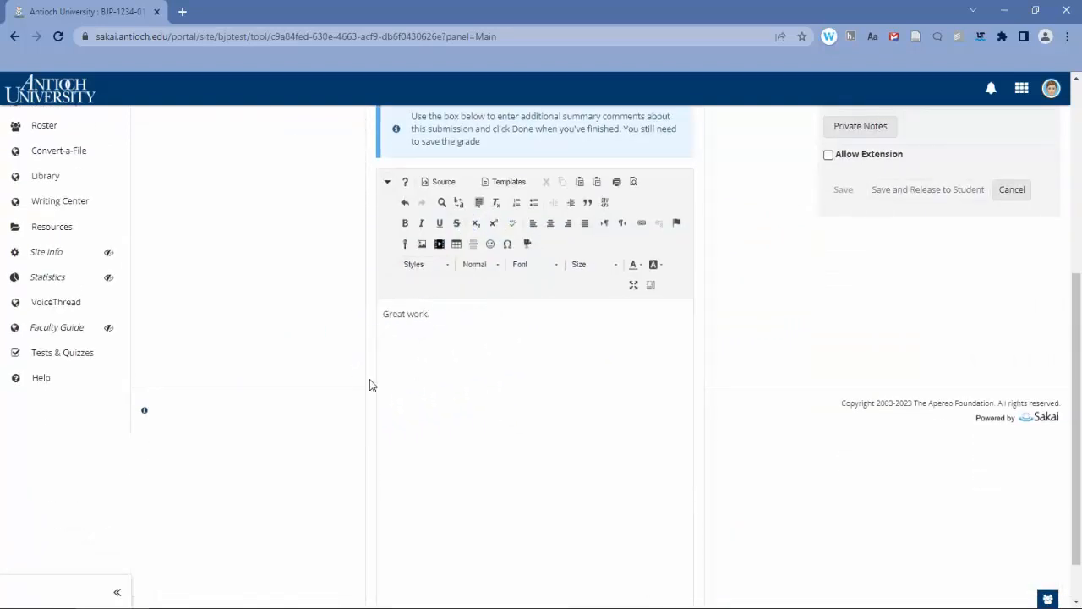
scroll(376, 457, "down", 2)
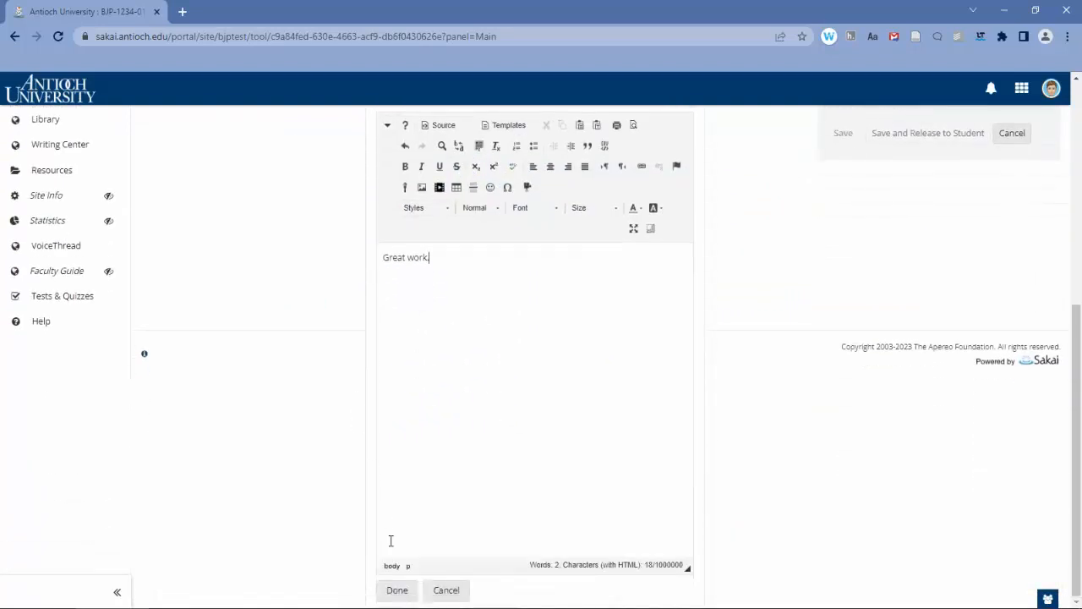
left_click(393, 587)
scroll(353, 394, "up", 3)
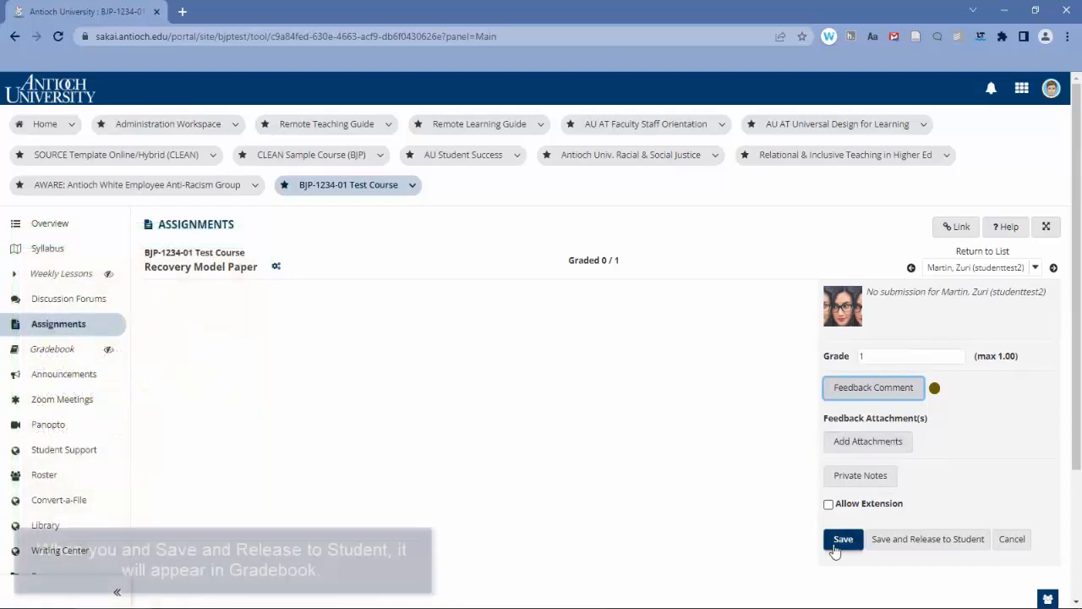
left_click(922, 539)
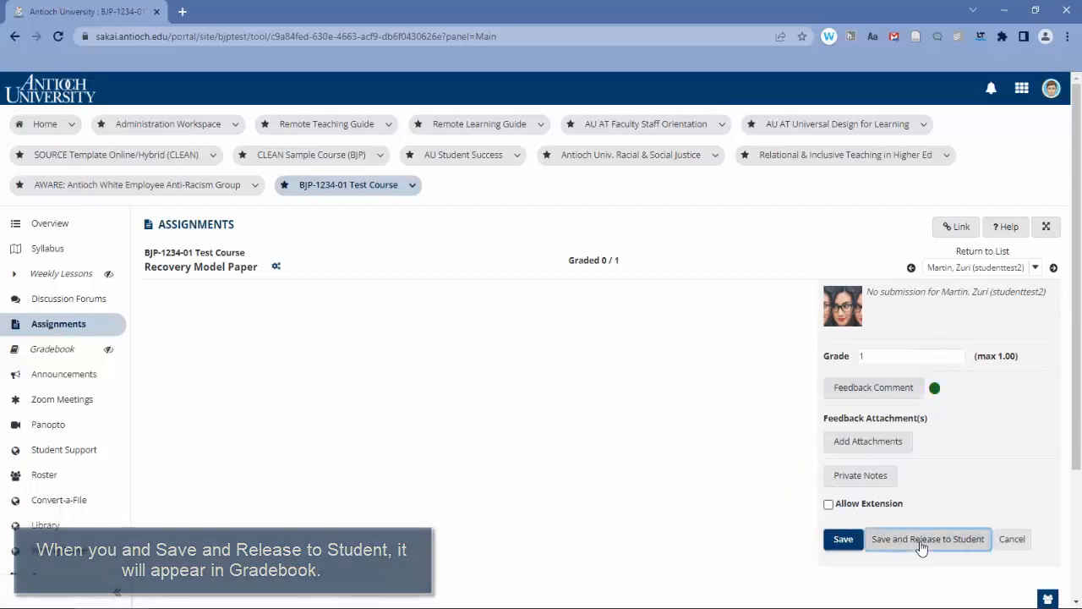
Check the student's Recovery Model Paper grade and its comment in the Gradebook.
left_click(56, 349)
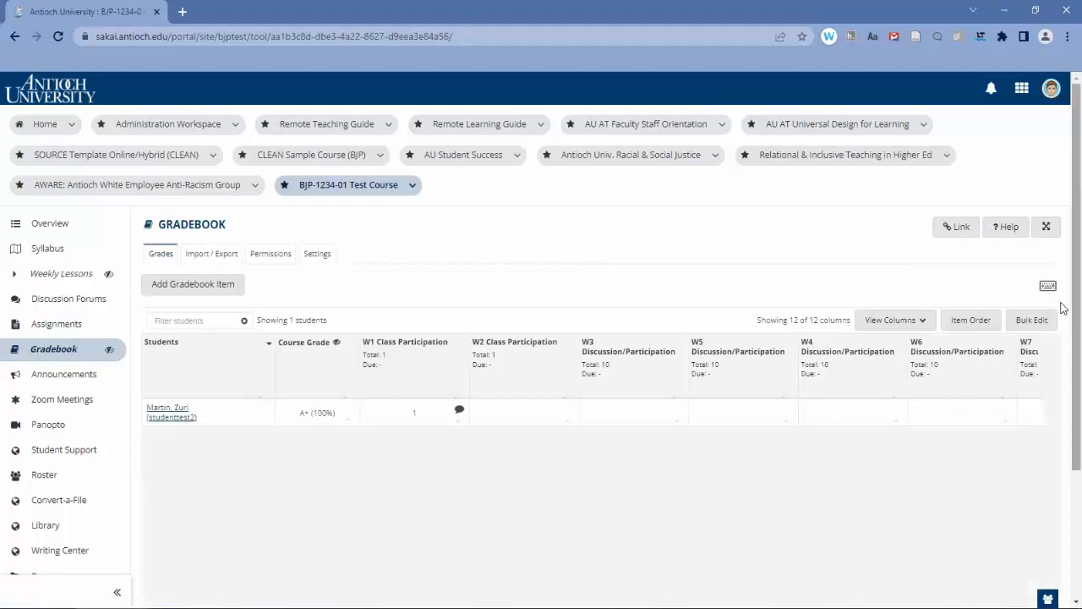
scroll(1062, 309, "down", 3)
left_click_drag(577, 474, 975, 496)
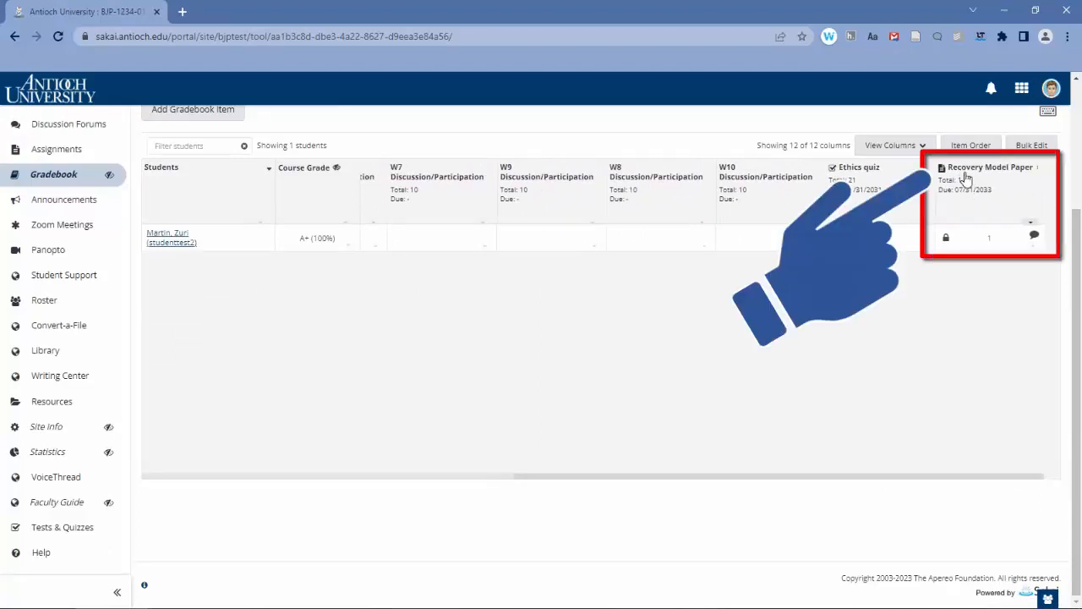
left_click(1035, 238)
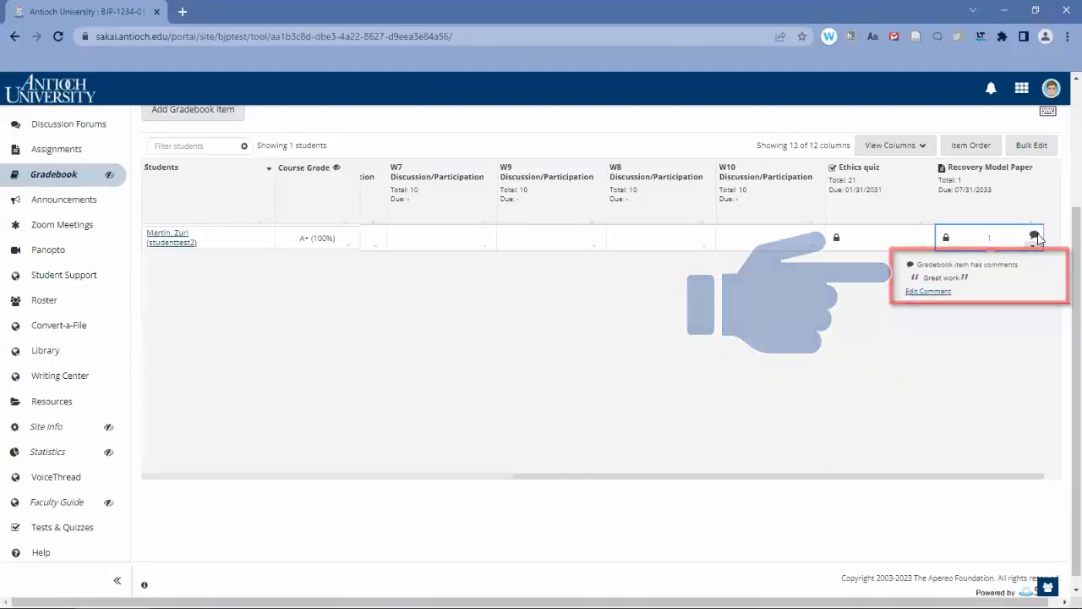
left_click(961, 368)
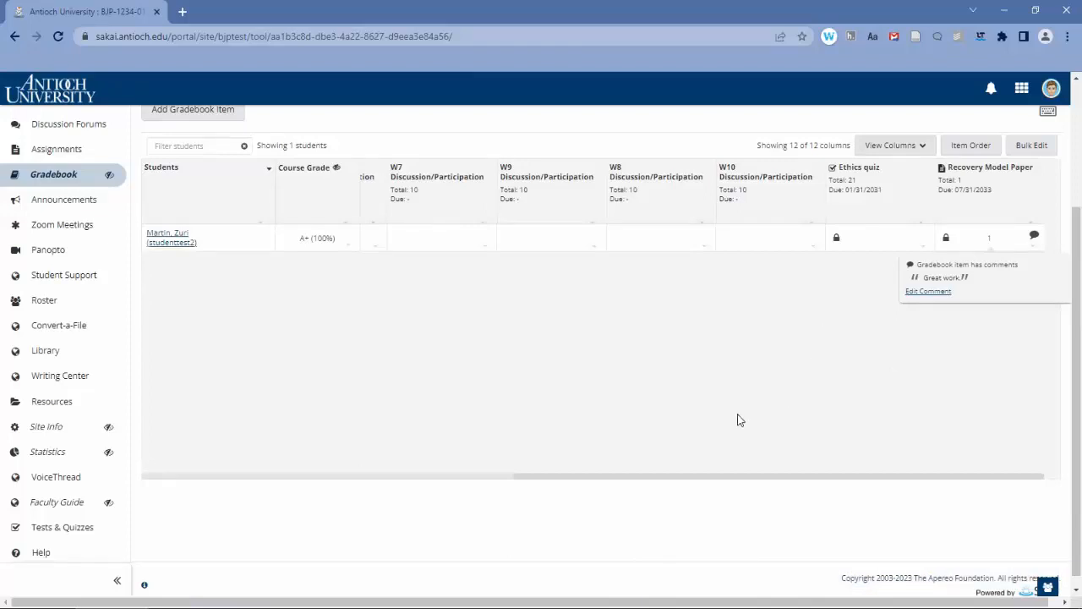
left_click_drag(705, 474, 228, 458)
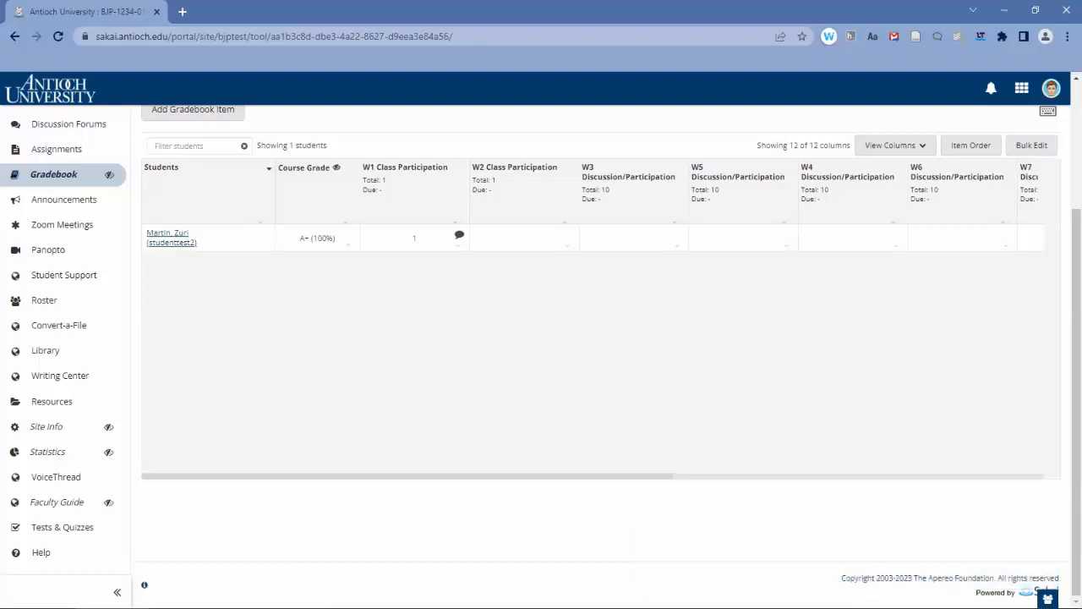
Set the Gradebook's release rules to display the final course grade to students as Letter Grade and Percentage, and save the changes.
scroll(221, 511, "up", 3)
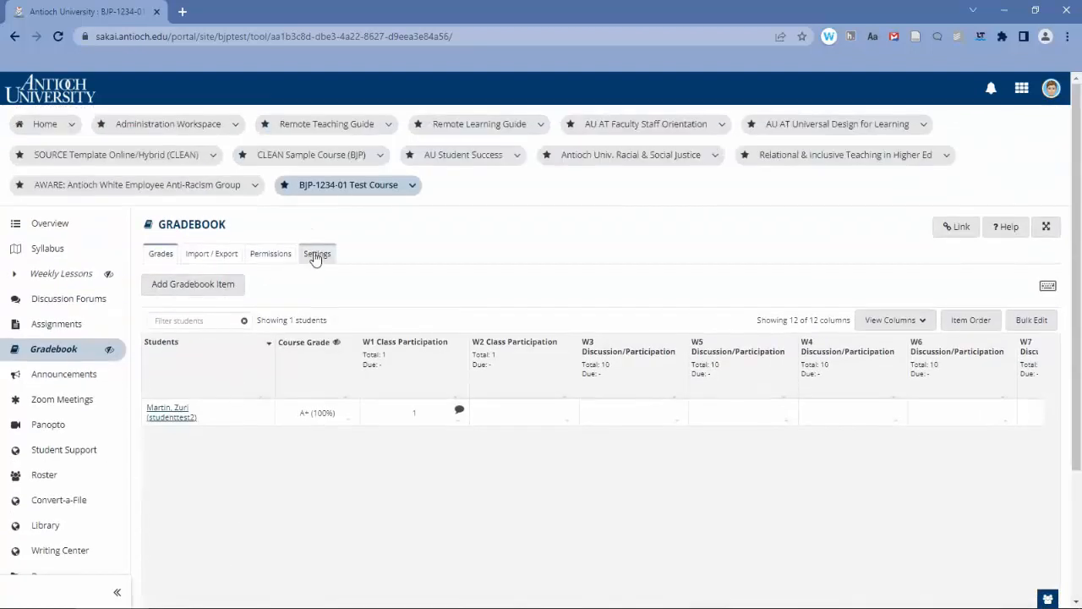
left_click(316, 254)
left_click(233, 358)
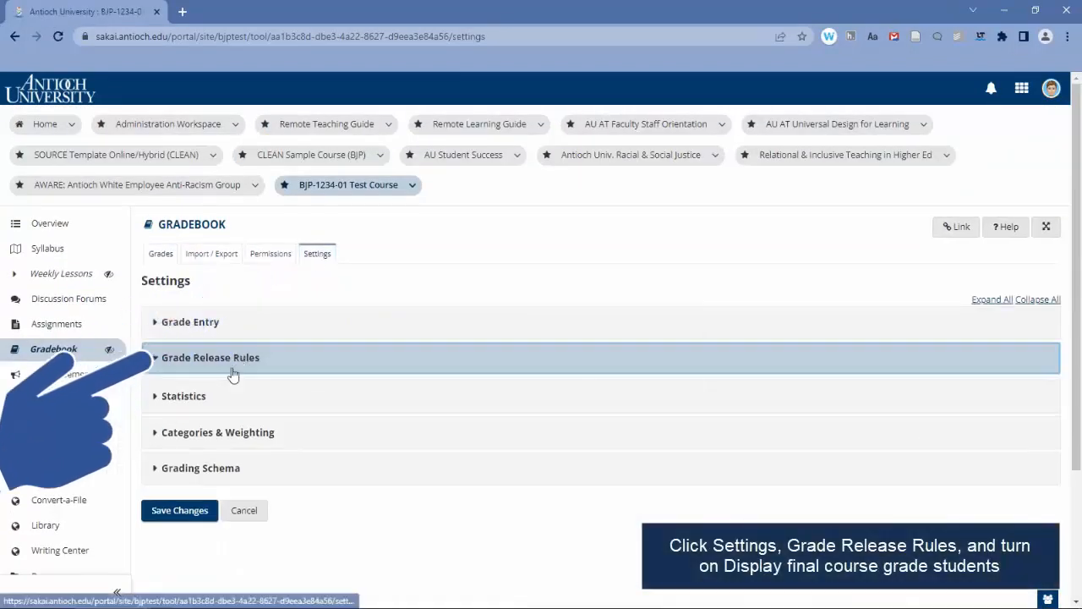
left_click(156, 433)
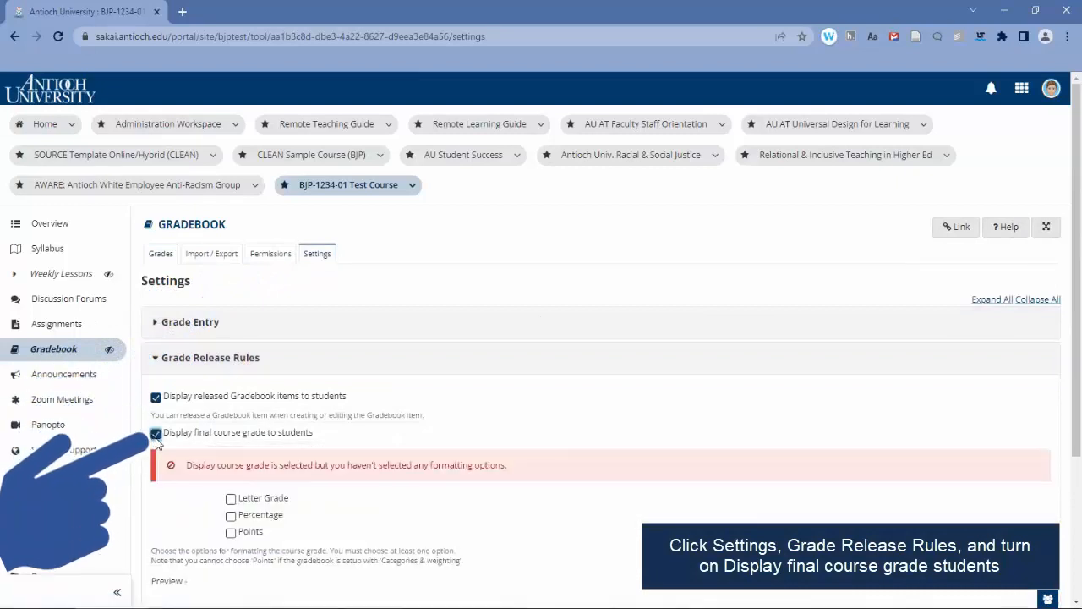
left_click(230, 498)
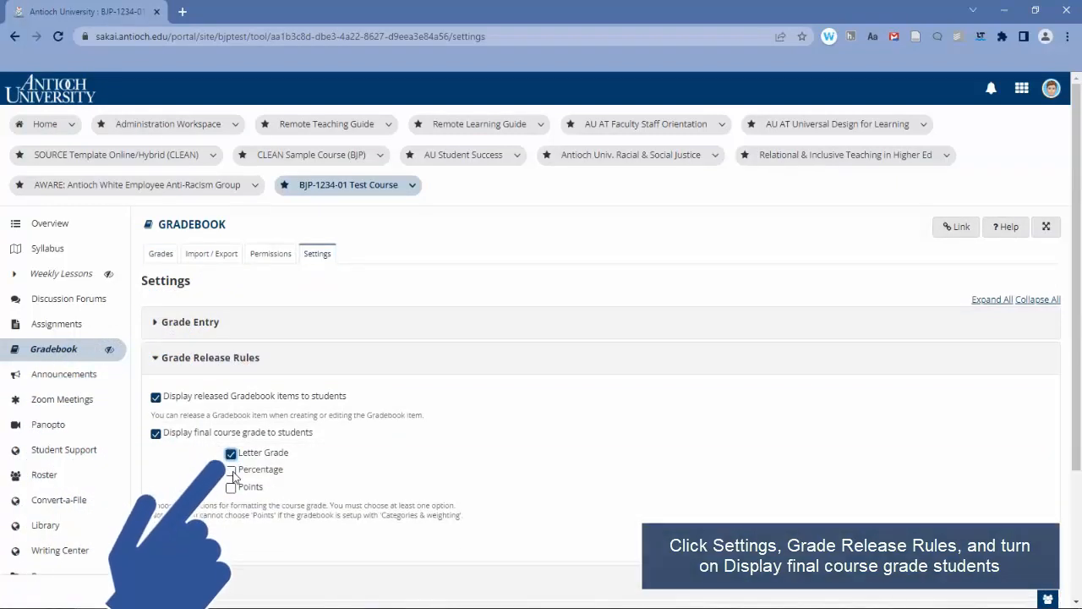
left_click(231, 471)
scroll(178, 478, "down", 2)
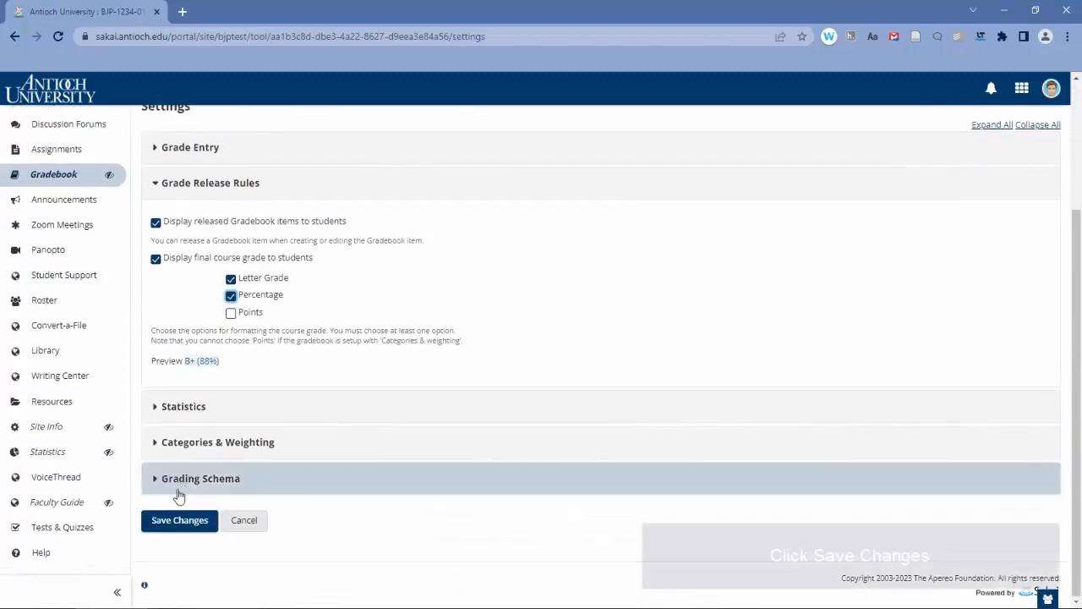
left_click(178, 521)
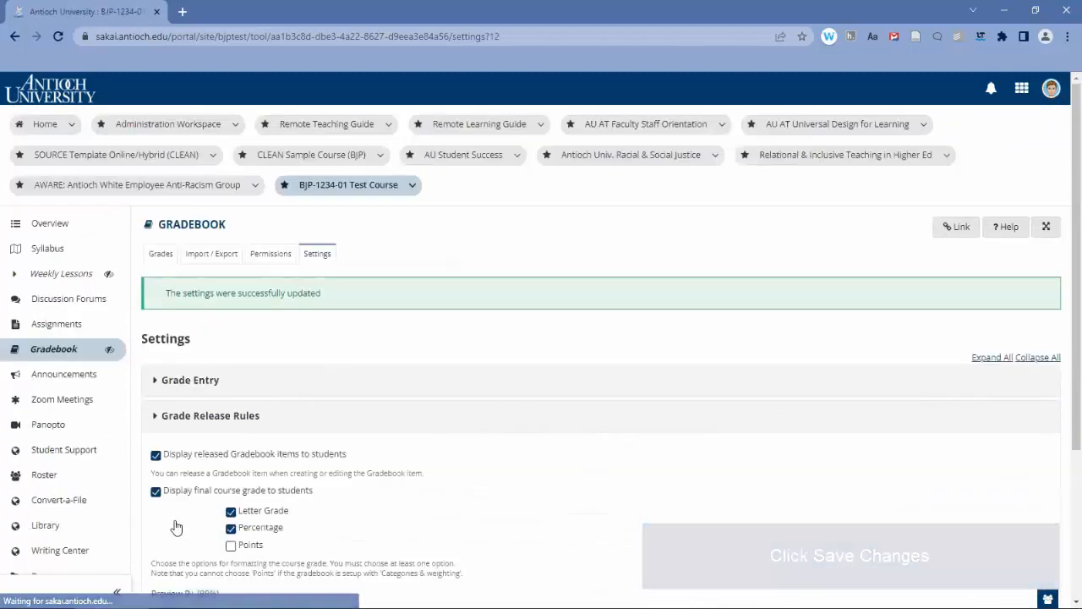
Switch the Gradebook setup to Categories & weighting, review the category percentages, and save the changes.
scroll(191, 499, "down", 3)
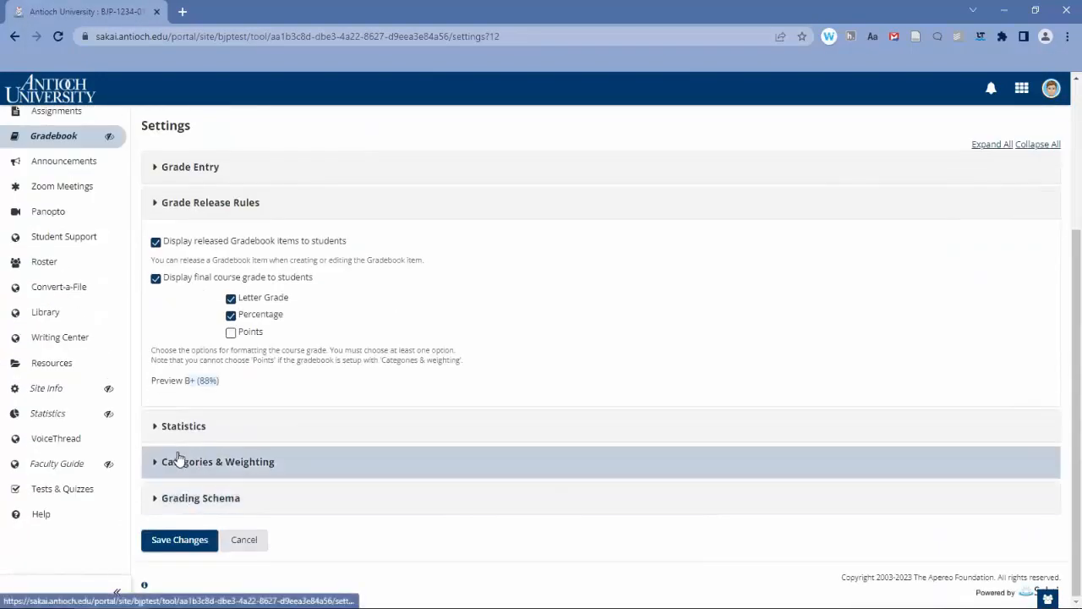
left_click(175, 462)
scroll(161, 457, "down", 2)
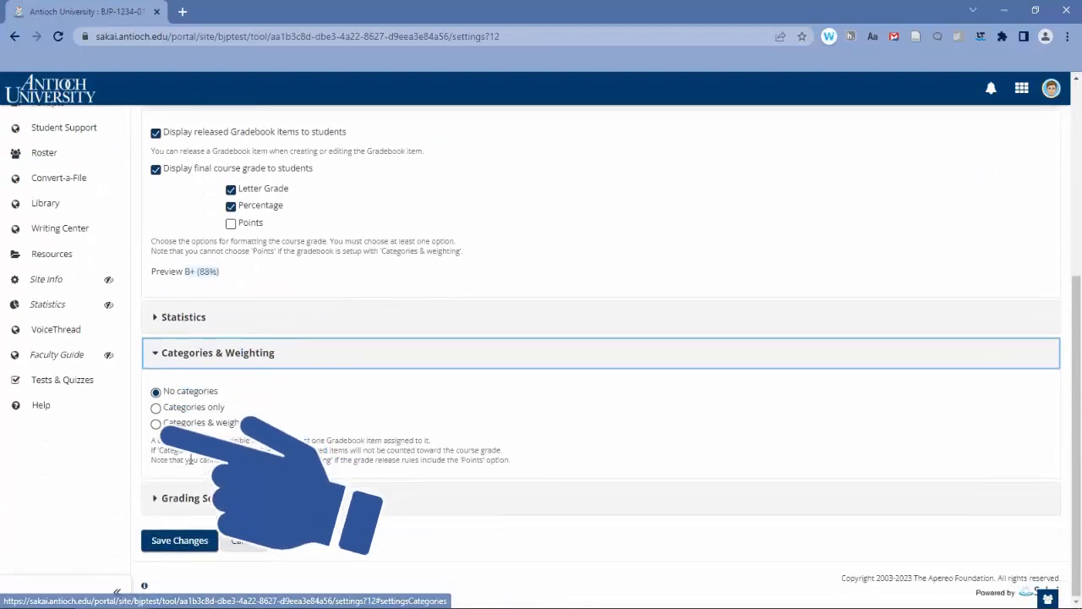
left_click(156, 425)
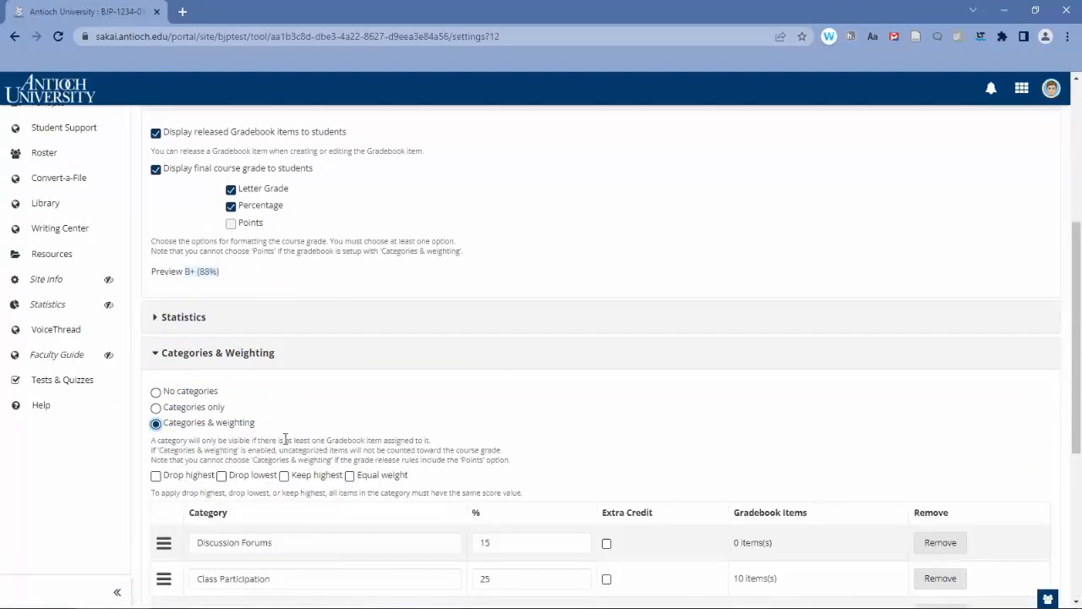
scroll(287, 439, "down", 2)
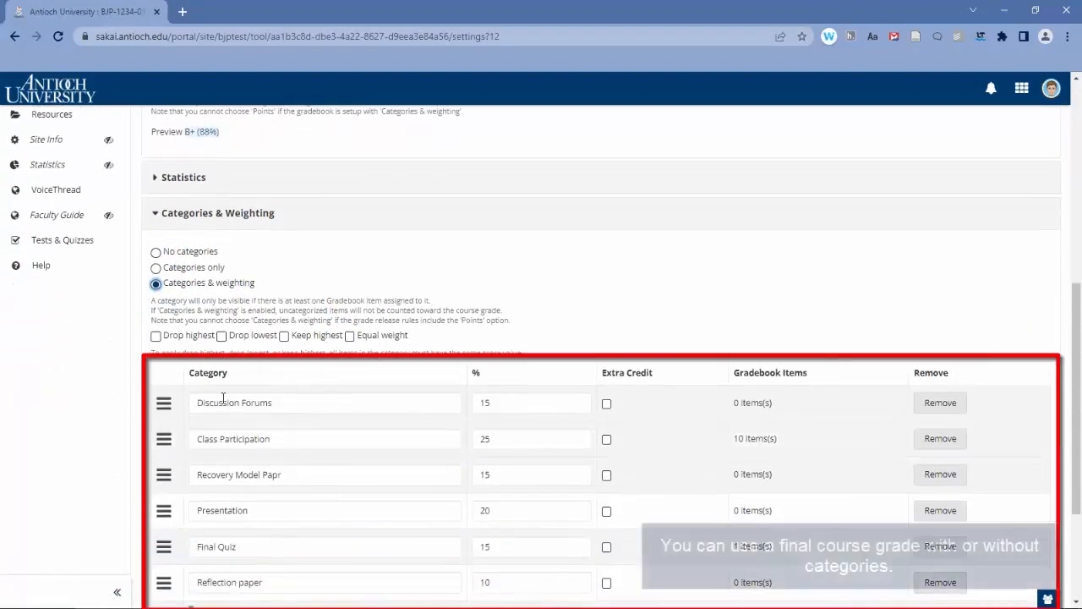
scroll(282, 442, "up", 3)
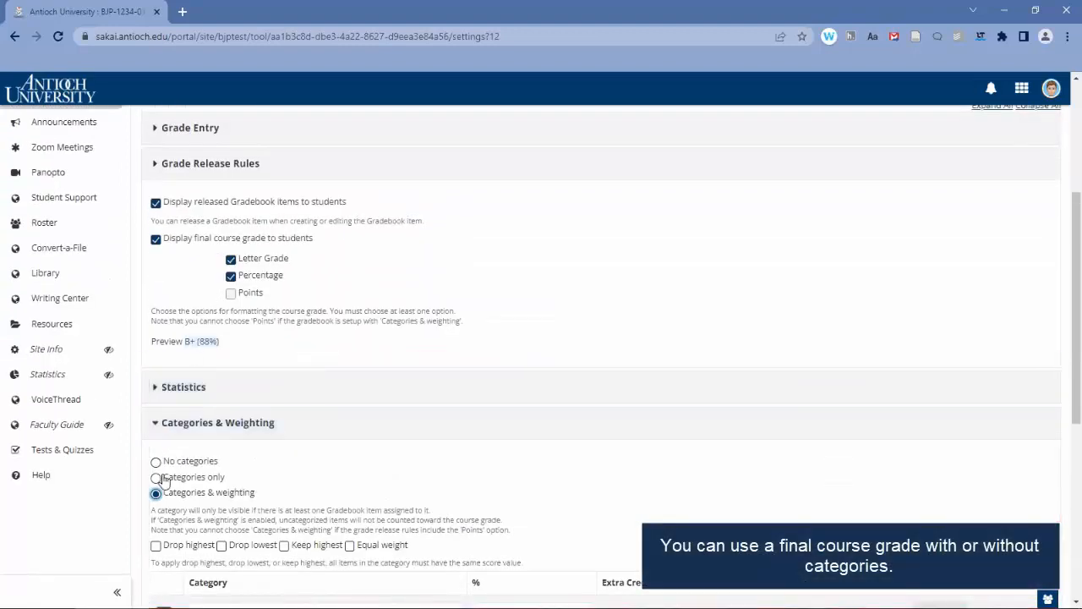
scroll(176, 482, "down", 6)
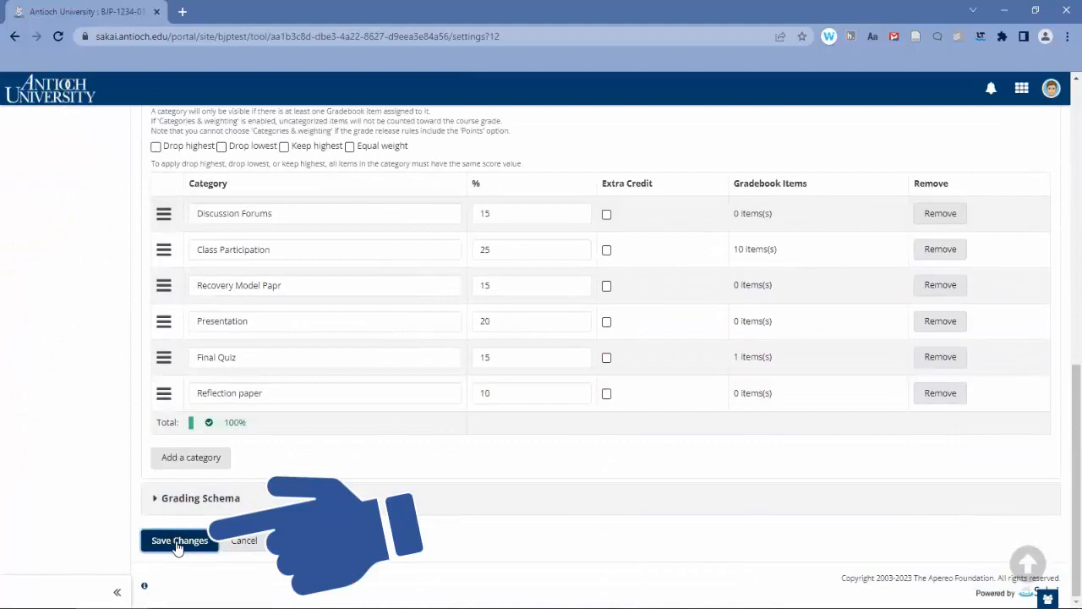
left_click(179, 546)
Edit the W2 Class Participation Gradebook item to a point value of 10 in the Class Participation (25%) category, and save it.
left_click(157, 260)
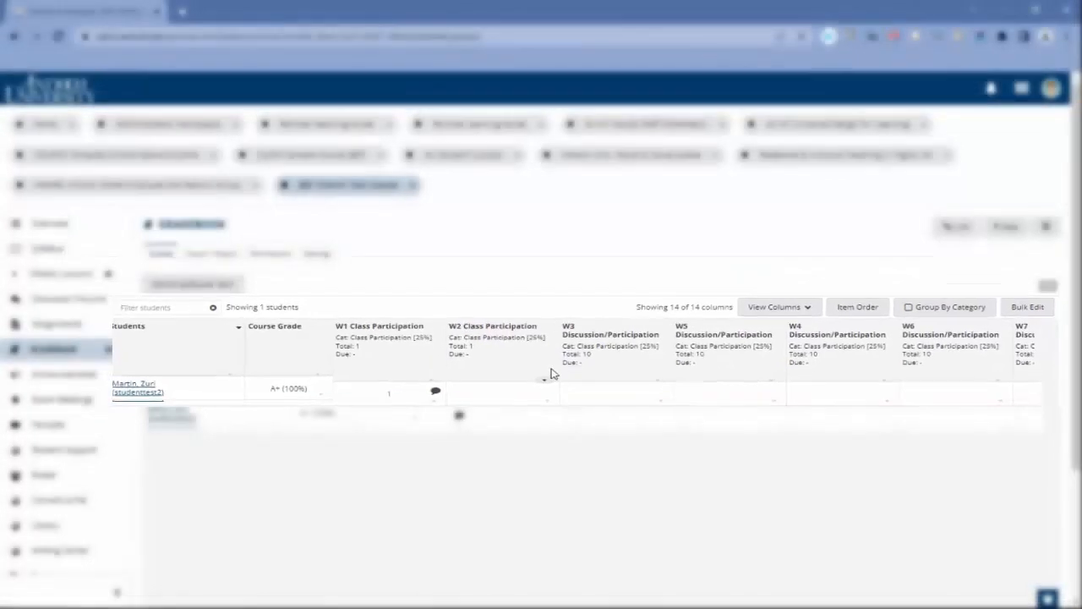
left_click(565, 408)
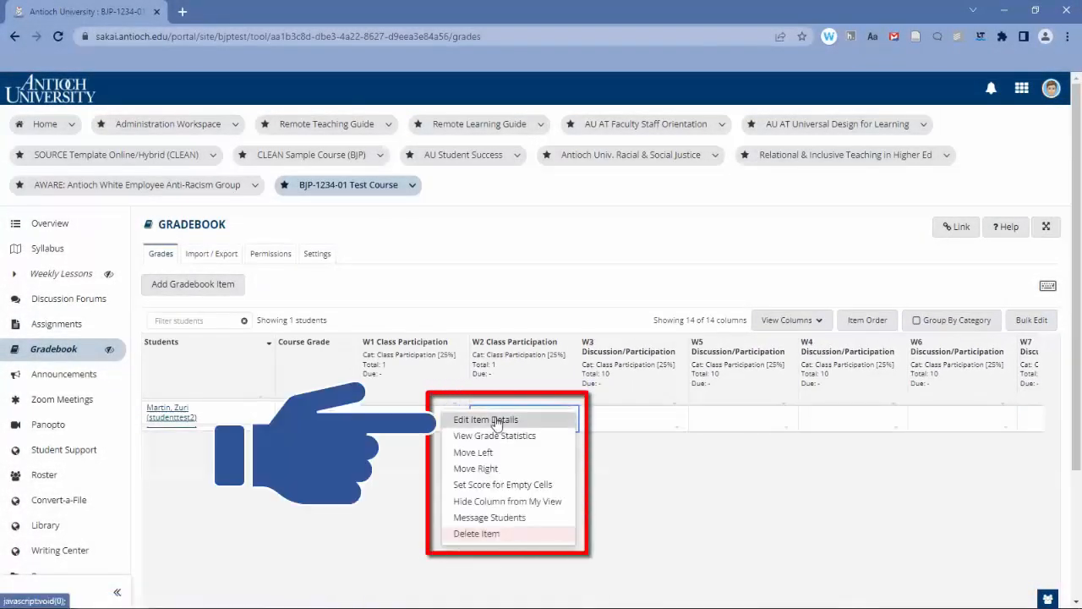
left_click(496, 419)
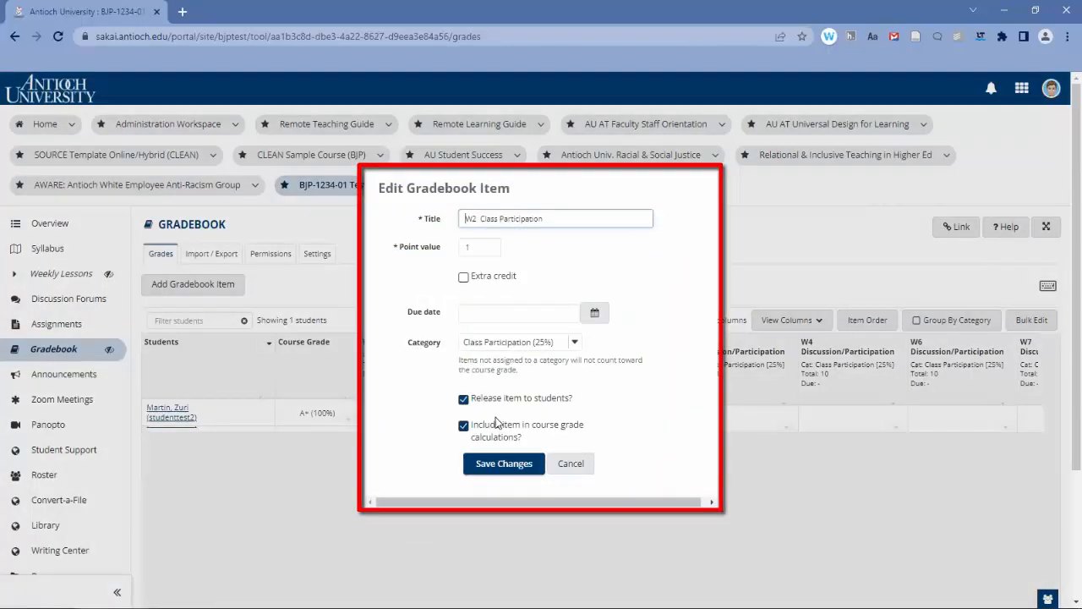
left_click(472, 246)
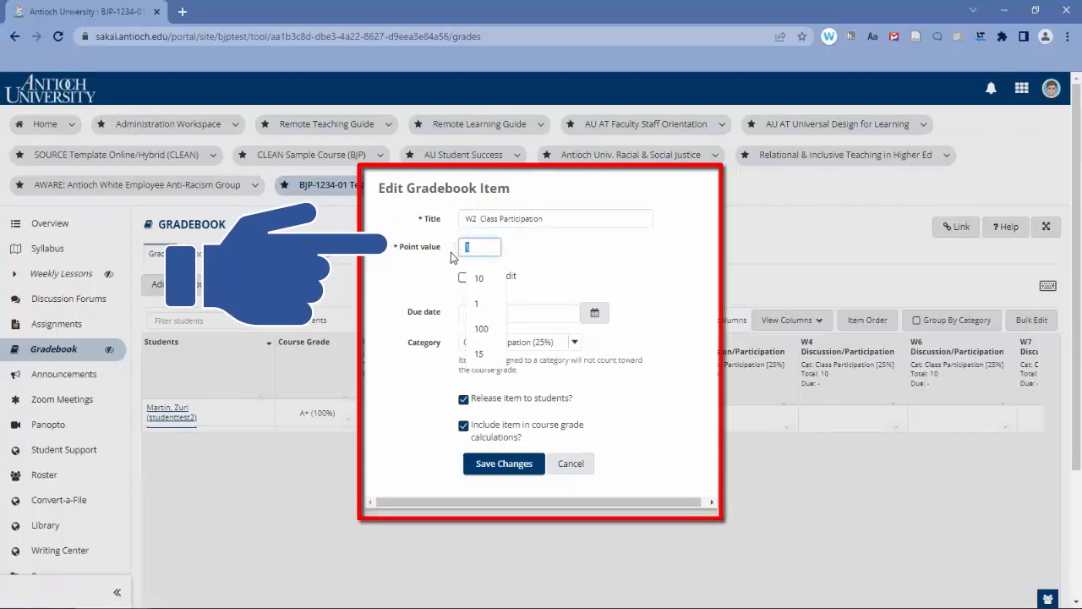
type("10")
left_click(610, 271)
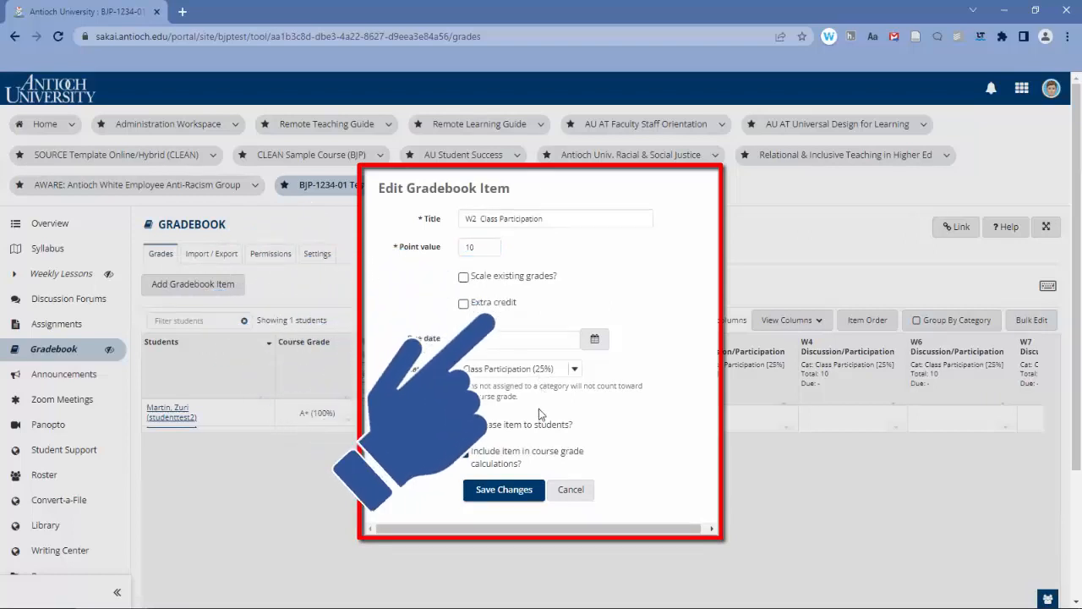
left_click(540, 370)
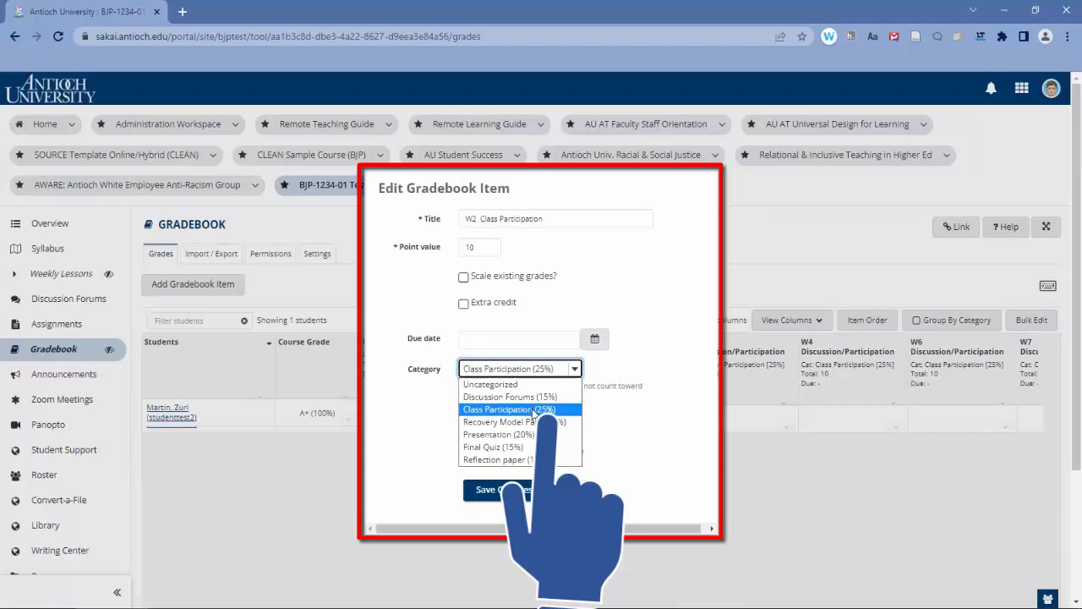
left_click(533, 413)
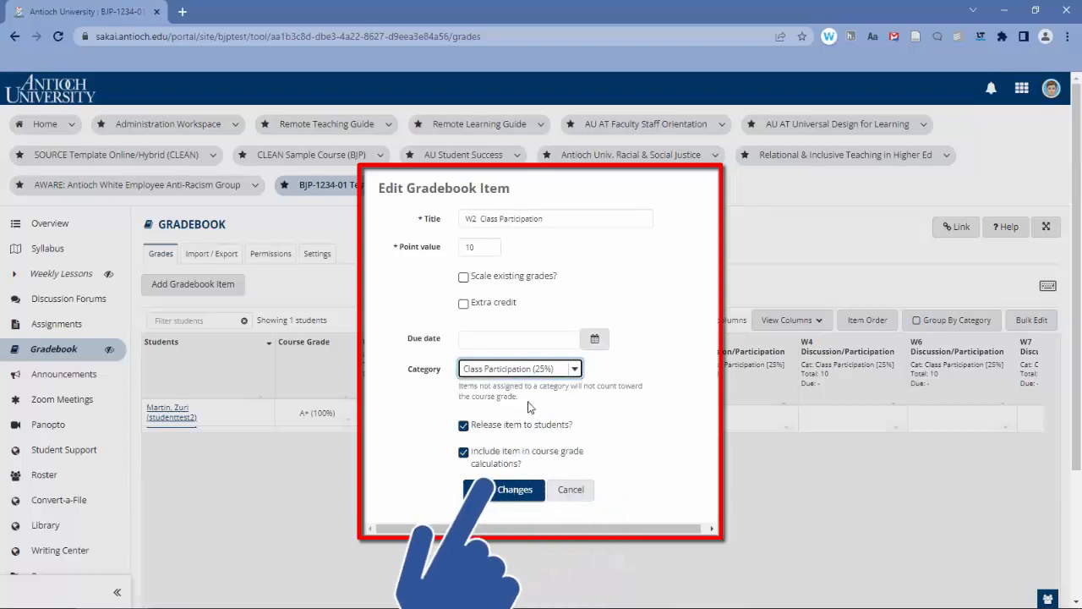
left_click(511, 489)
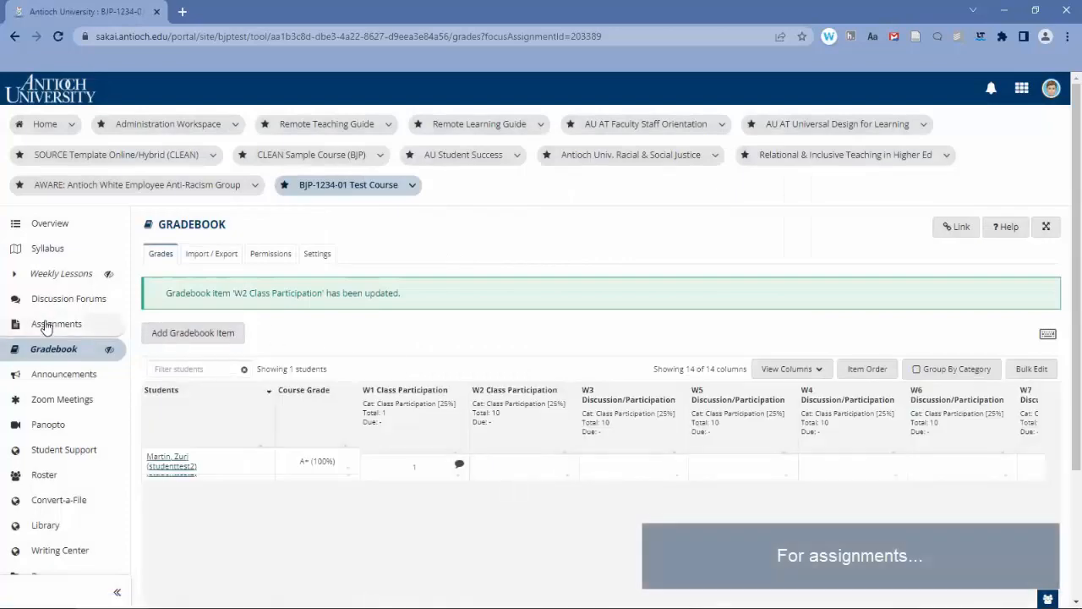
Edit the Reflection Paper - Week 10 assignment and enable grading on a points scale with a maximum of 100 points.
left_click(45, 323)
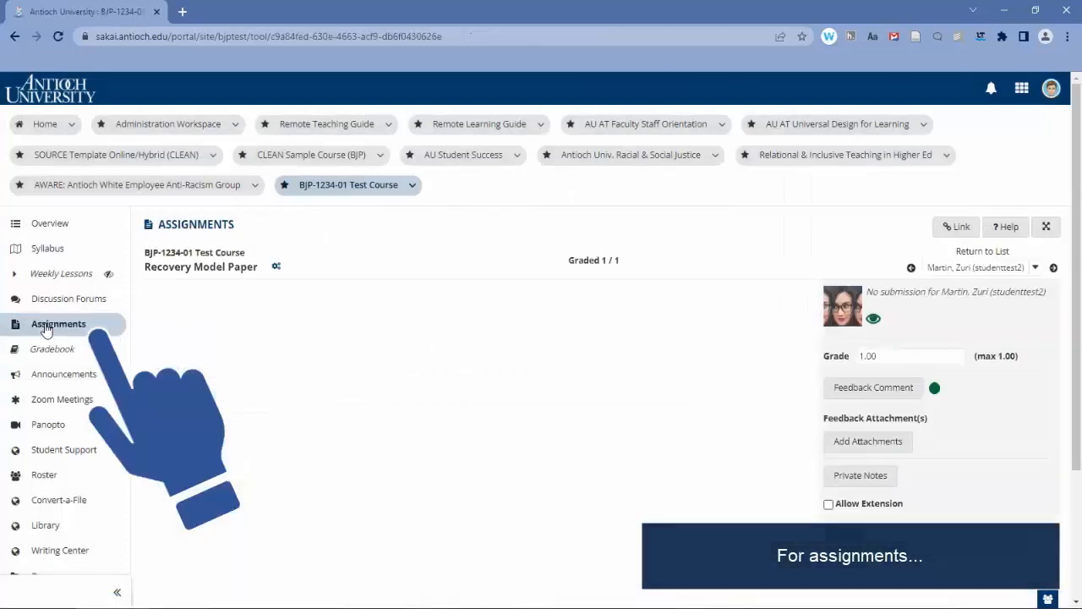
left_click(56, 329)
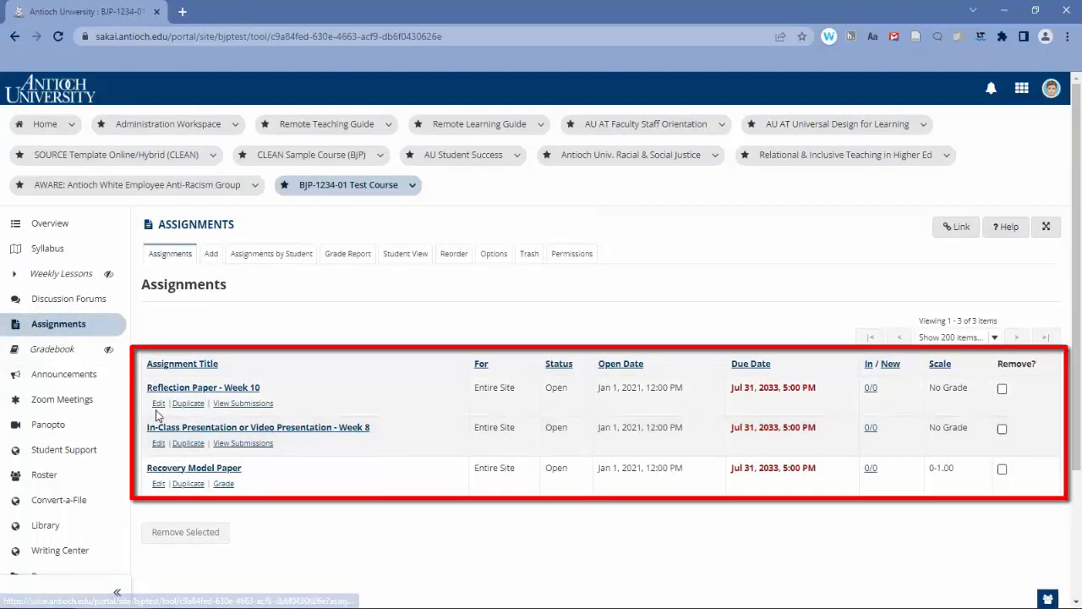
left_click(158, 404)
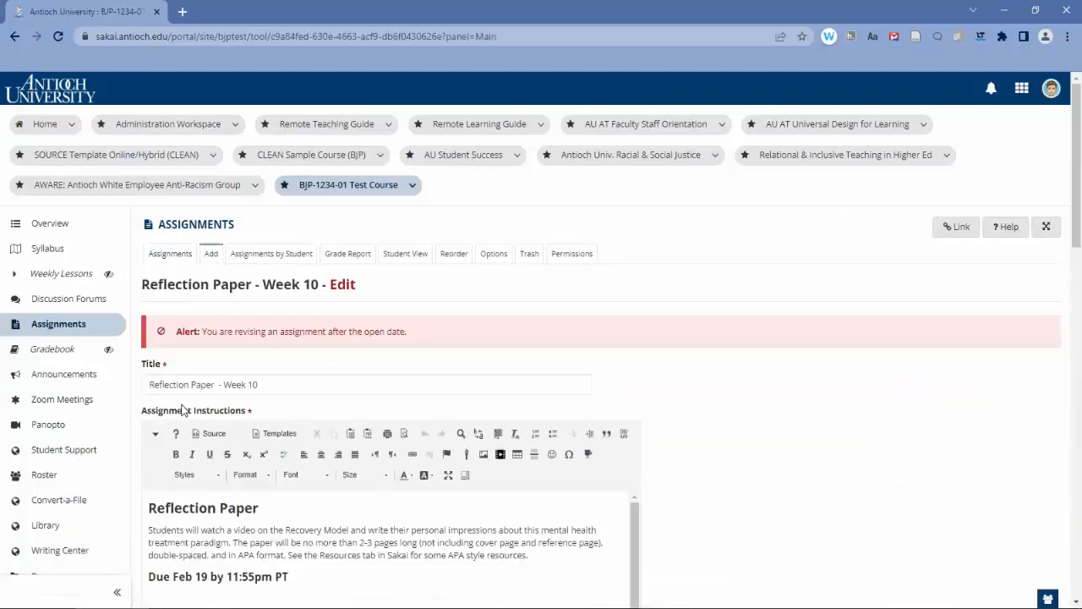
scroll(181, 411, "down", 5)
scroll(198, 397, "down", 10)
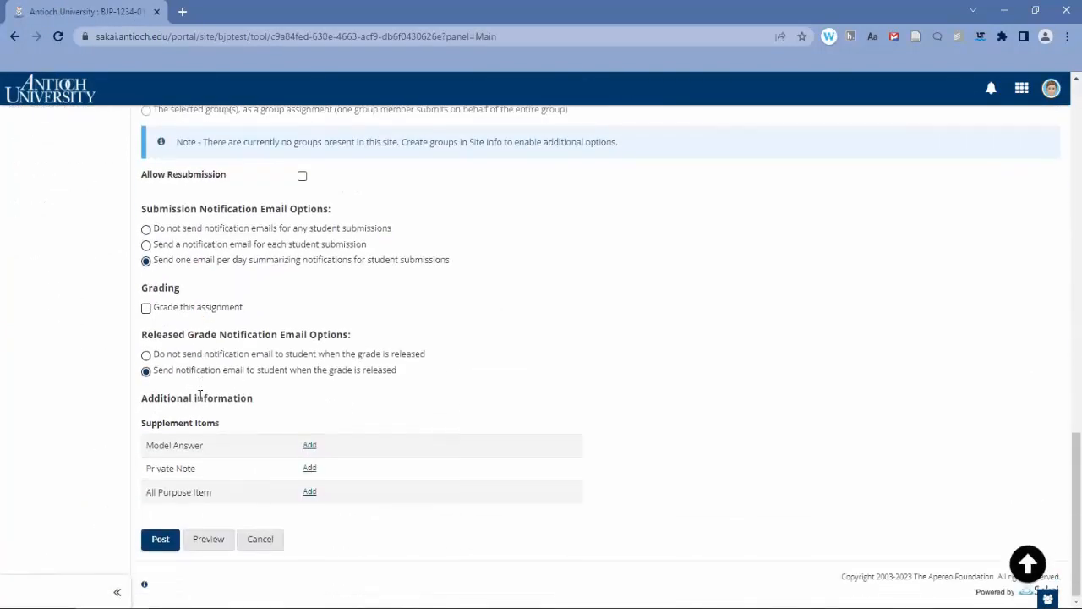
left_click(145, 309)
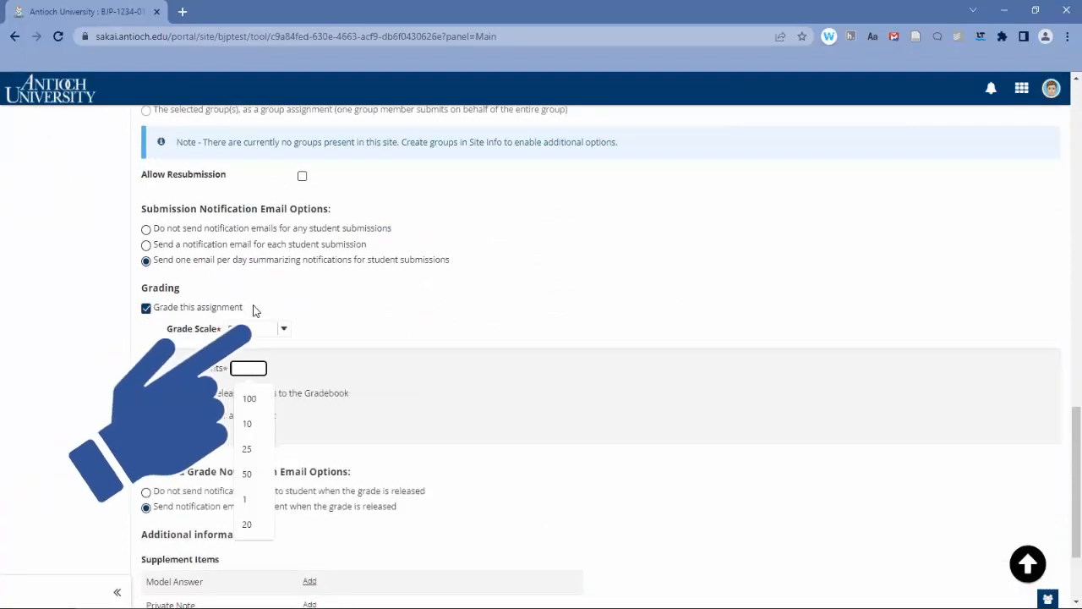
left_click(246, 401)
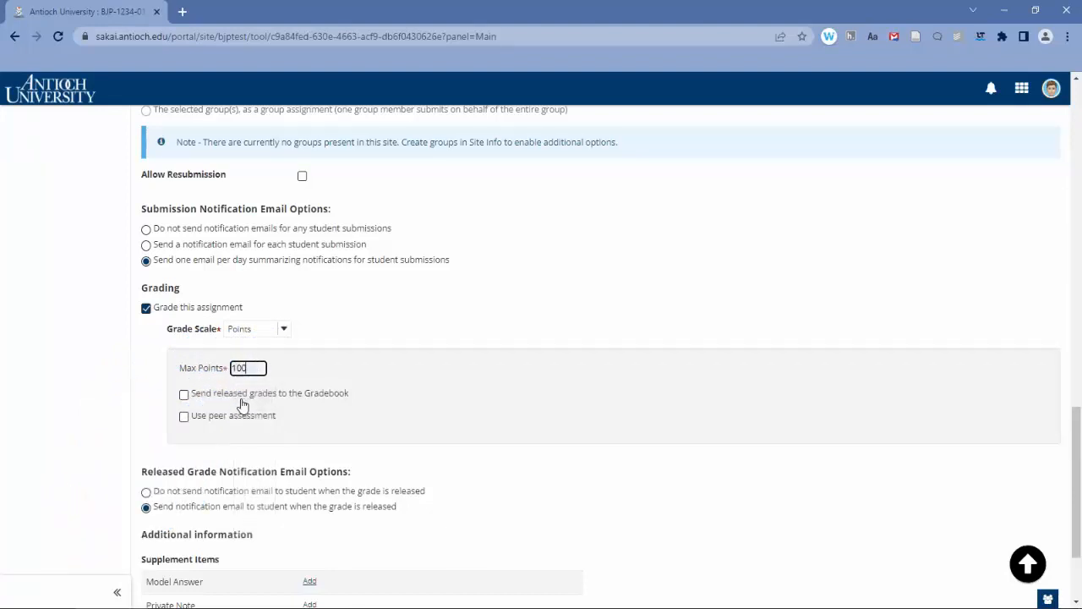
Send the assignment's released grades to a new Gradebook item in the Reflection paper category, and post the assignment.
left_click(184, 395)
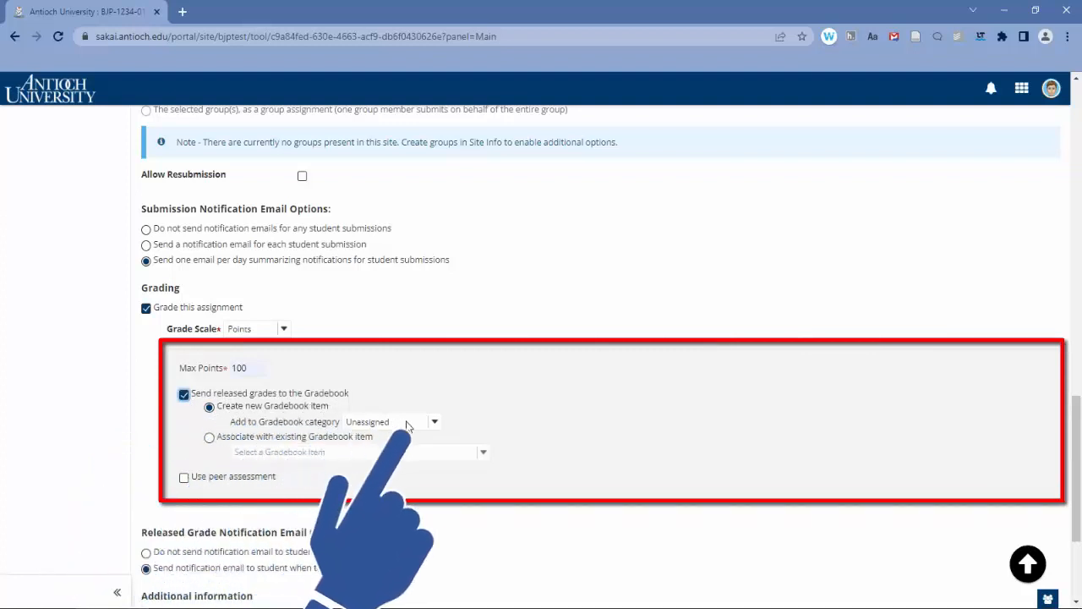
left_click(435, 422)
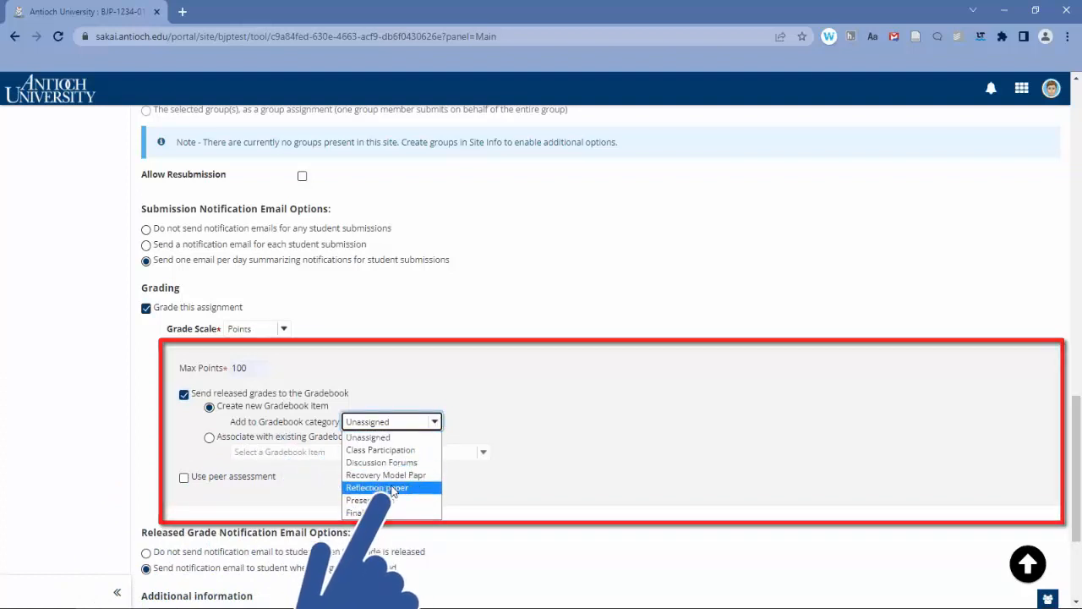
left_click(392, 490)
scroll(158, 488, "down", 3)
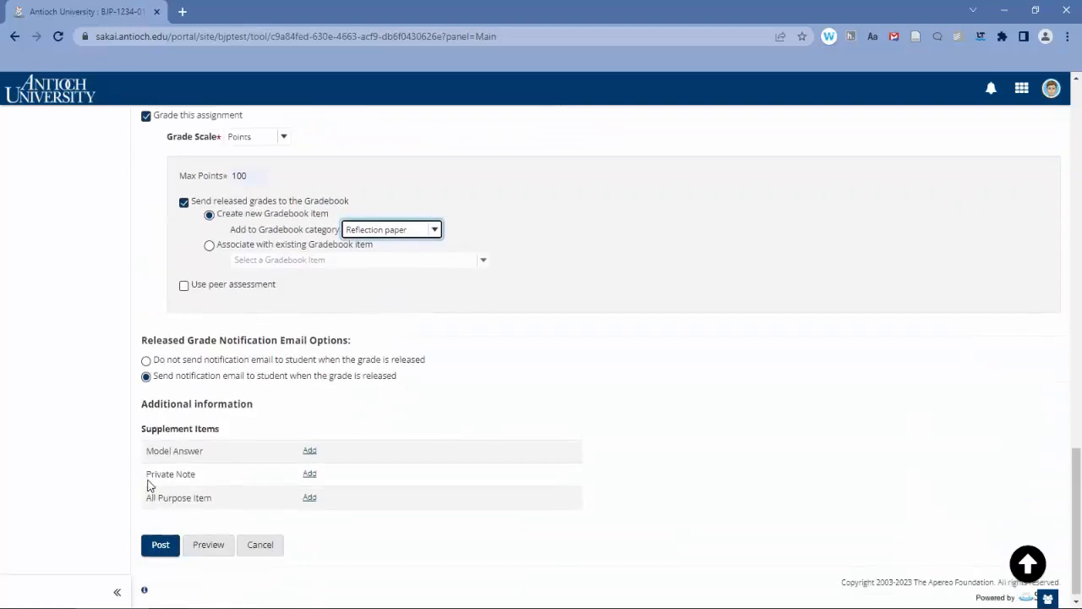
left_click(157, 543)
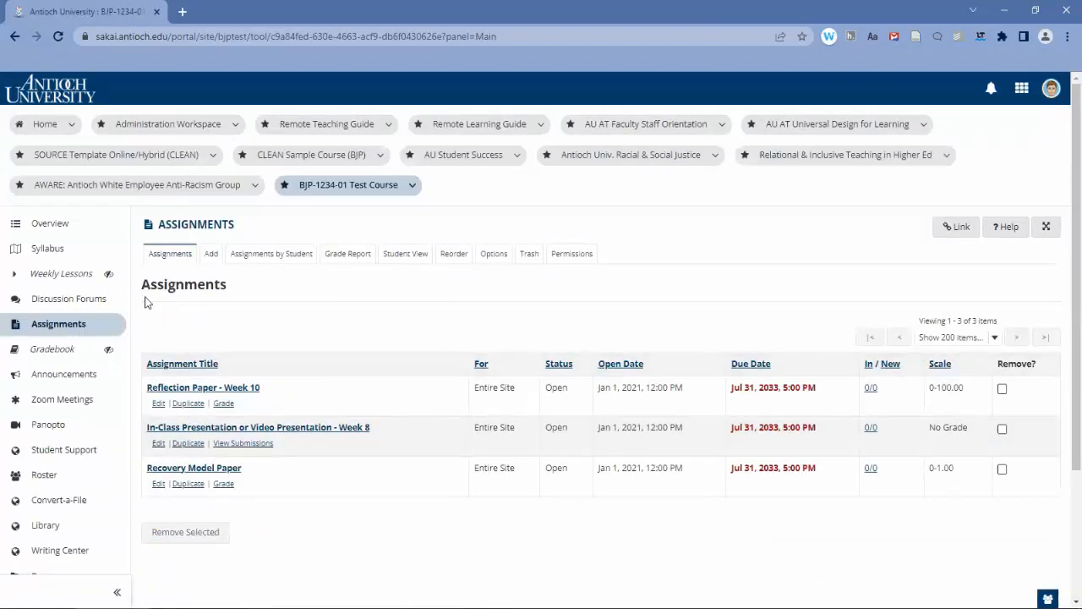
Check the Reflection Paper - Week 10 item and its category in the Gradebook.
left_click(52, 353)
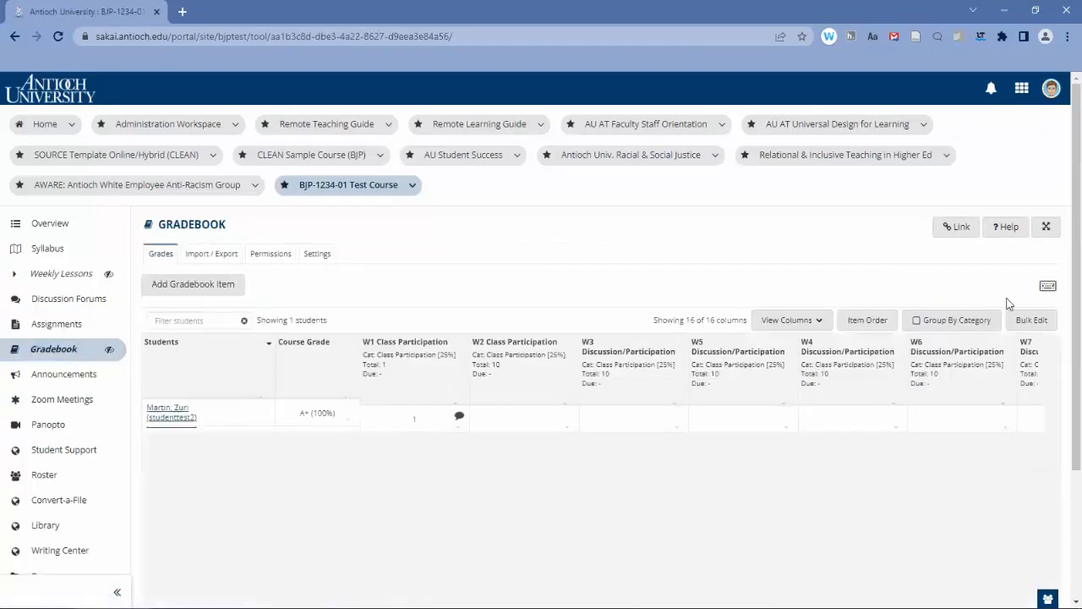
scroll(1063, 379, "down", 2)
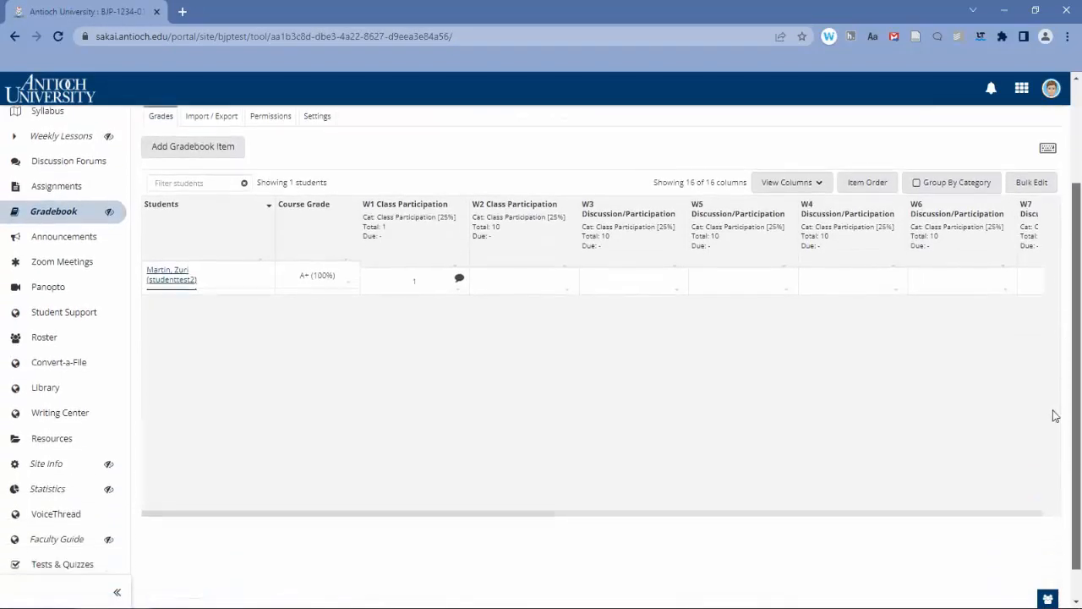
left_click_drag(512, 513, 963, 544)
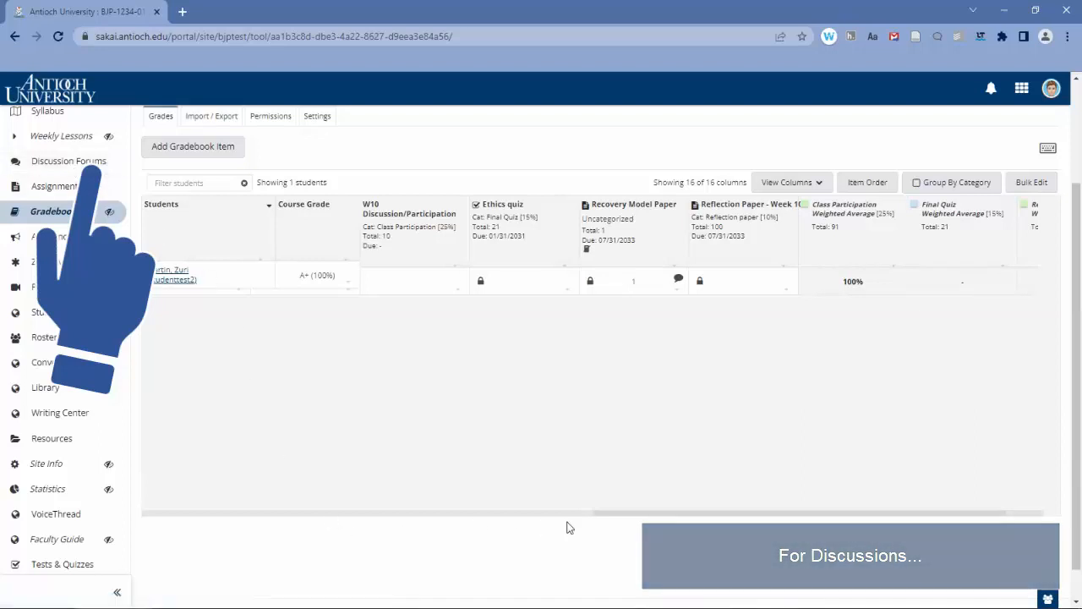
Edit the W3 Discussion/Participation Gradebook item: title it W1 Discussion, assign it to Discussion Forums (15%), and save the changes.
left_click_drag(613, 513, 258, 536)
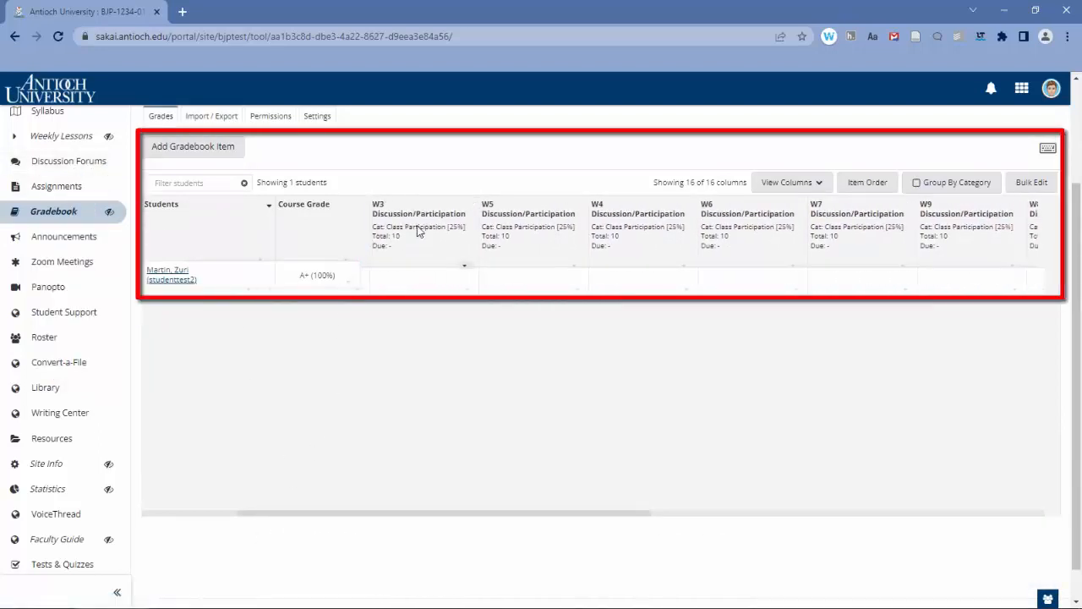
left_click(464, 268)
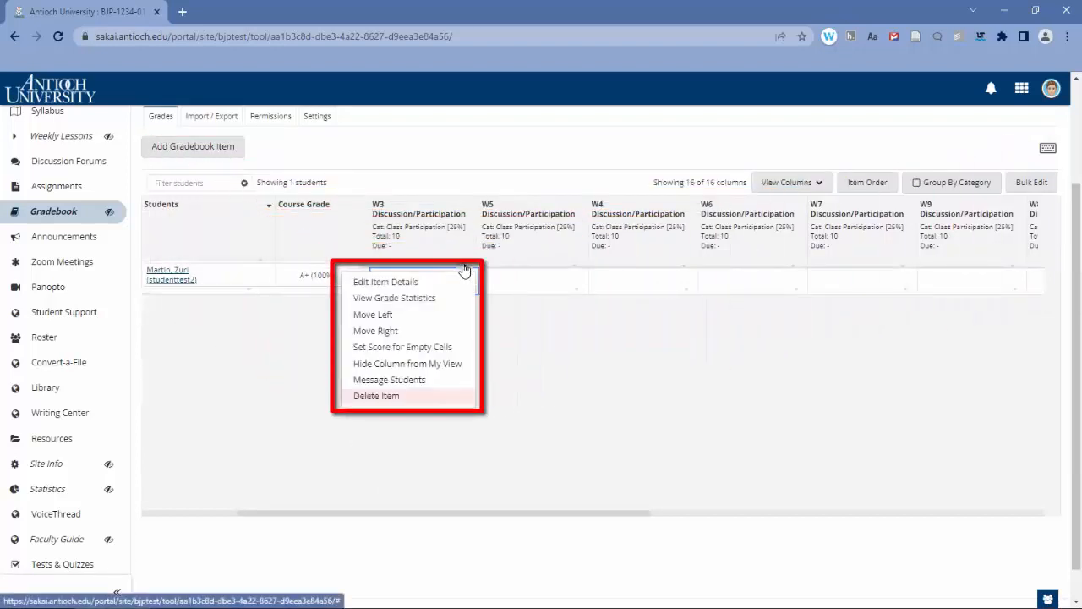
left_click(404, 283)
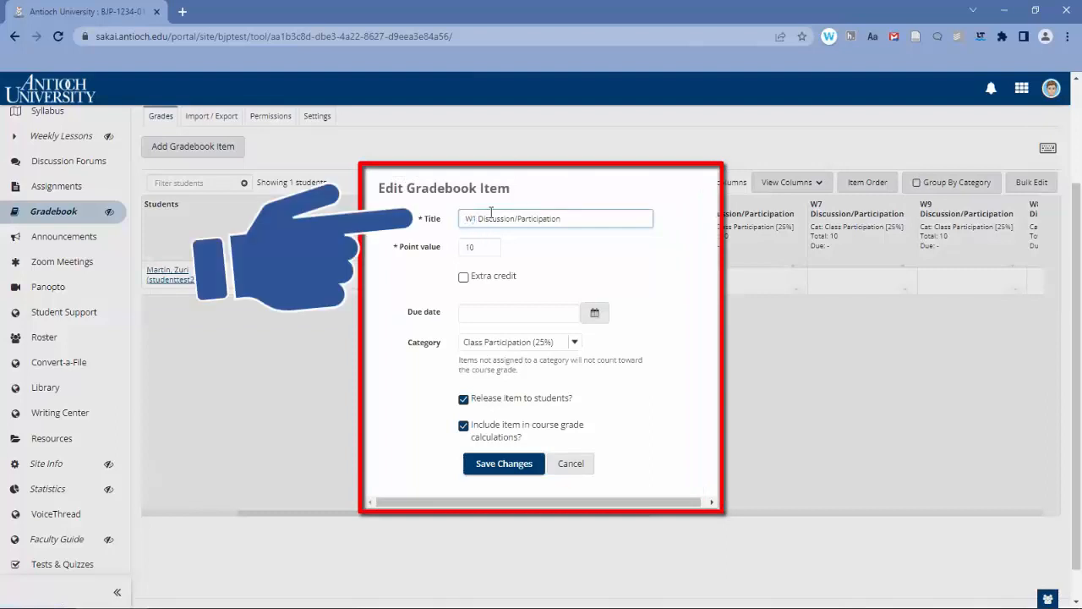
left_click_drag(518, 218, 642, 216)
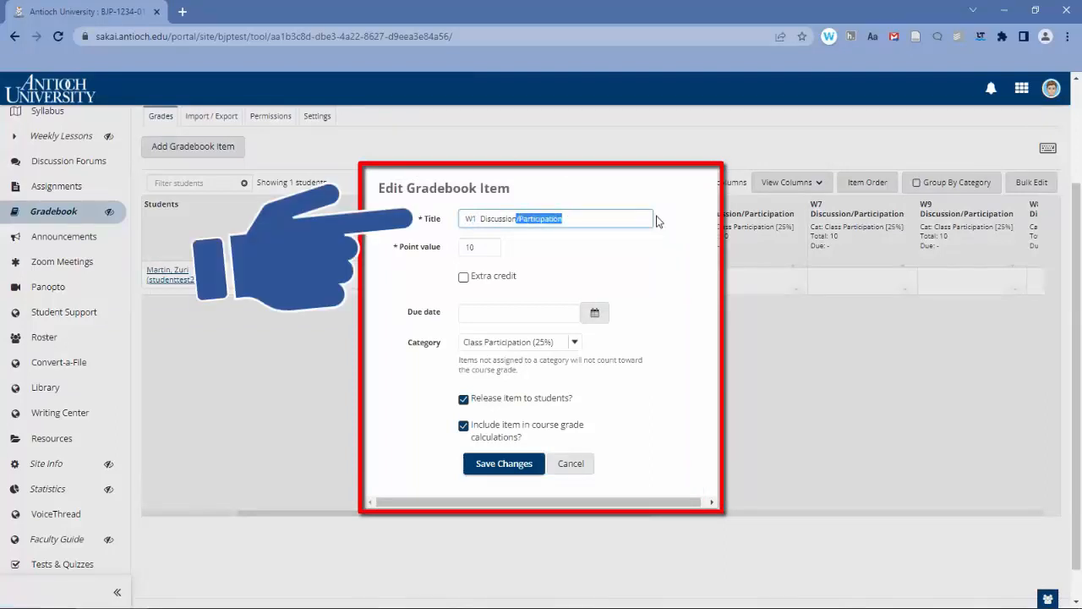
key("BackSpace")
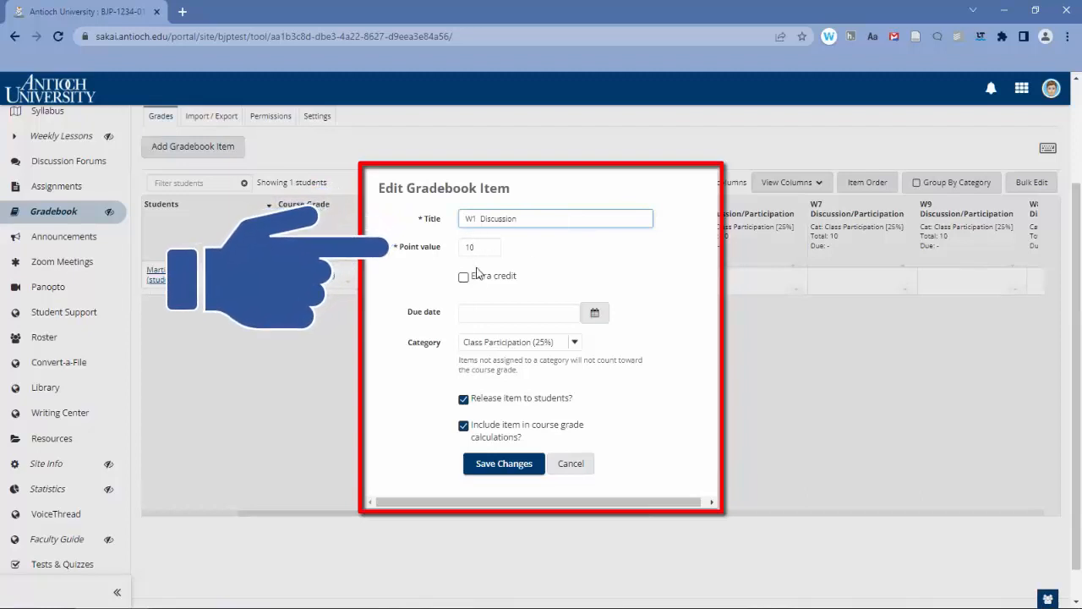
left_click(493, 344)
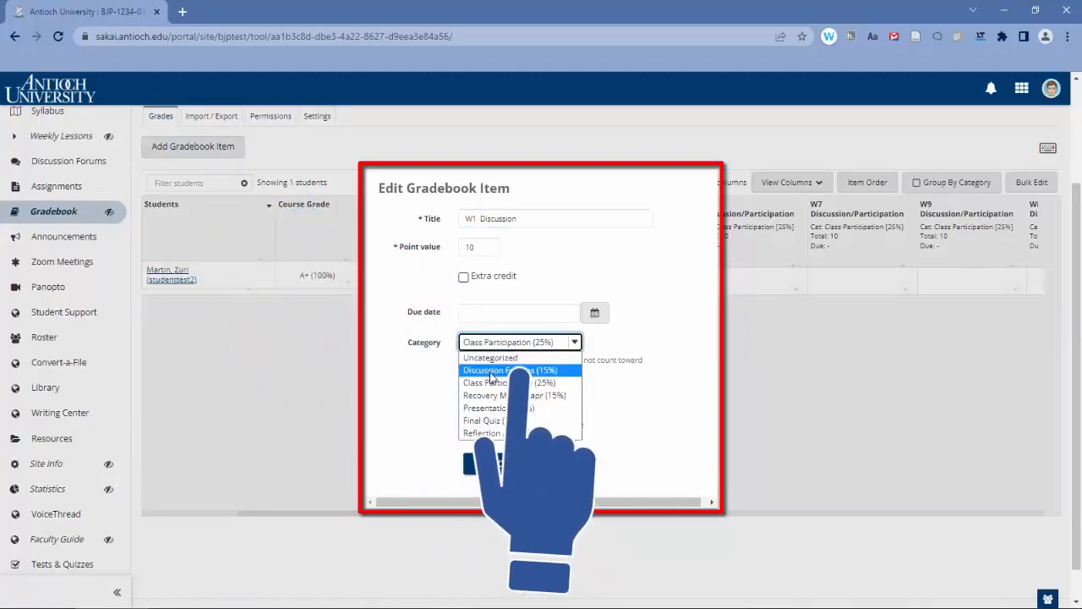
left_click(490, 371)
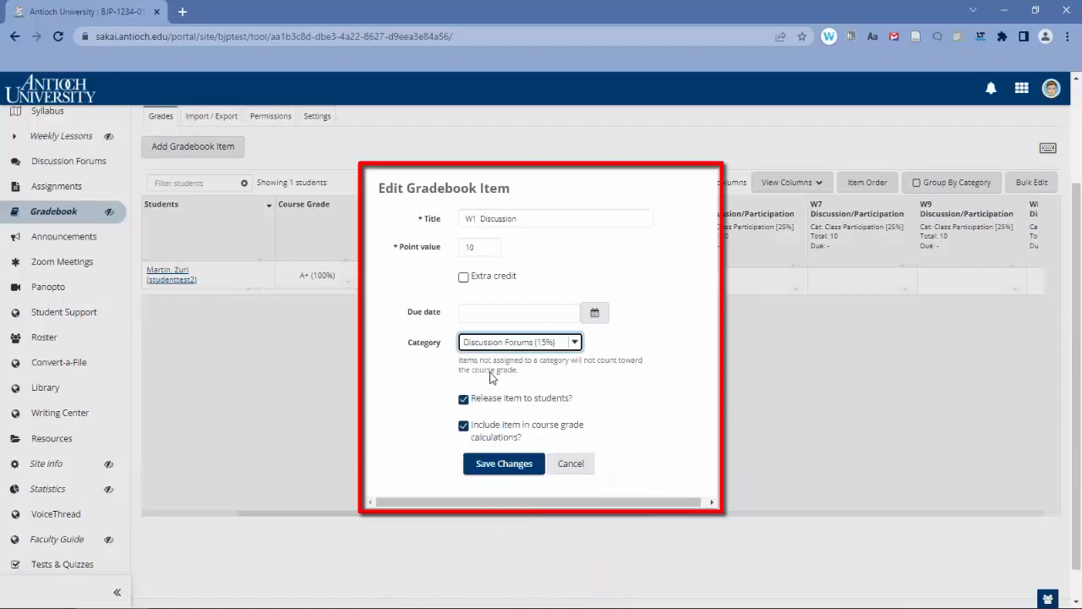
left_click(497, 463)
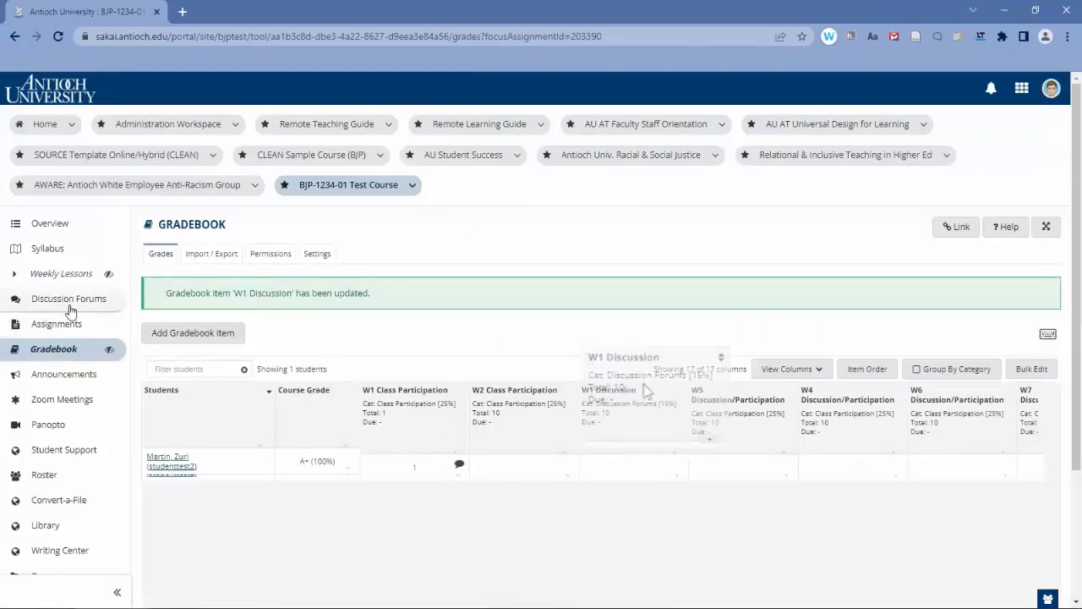
Open grading for the Week 1 Discussion topic in Discussion Forums and select W1 Discussion as the Gradebook item.
left_click(69, 300)
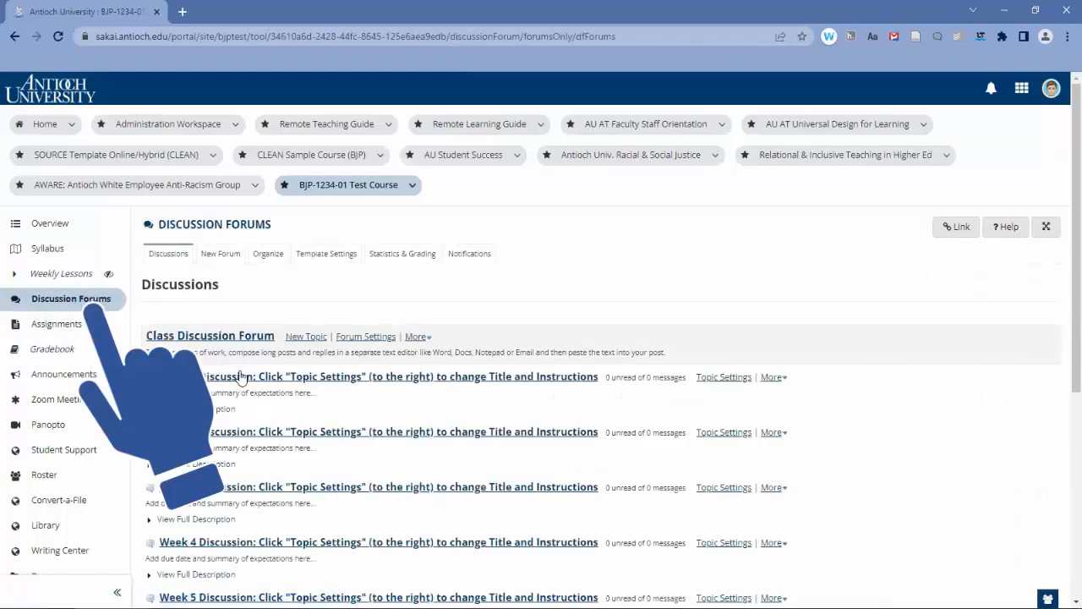
left_click(771, 378)
left_click(795, 411)
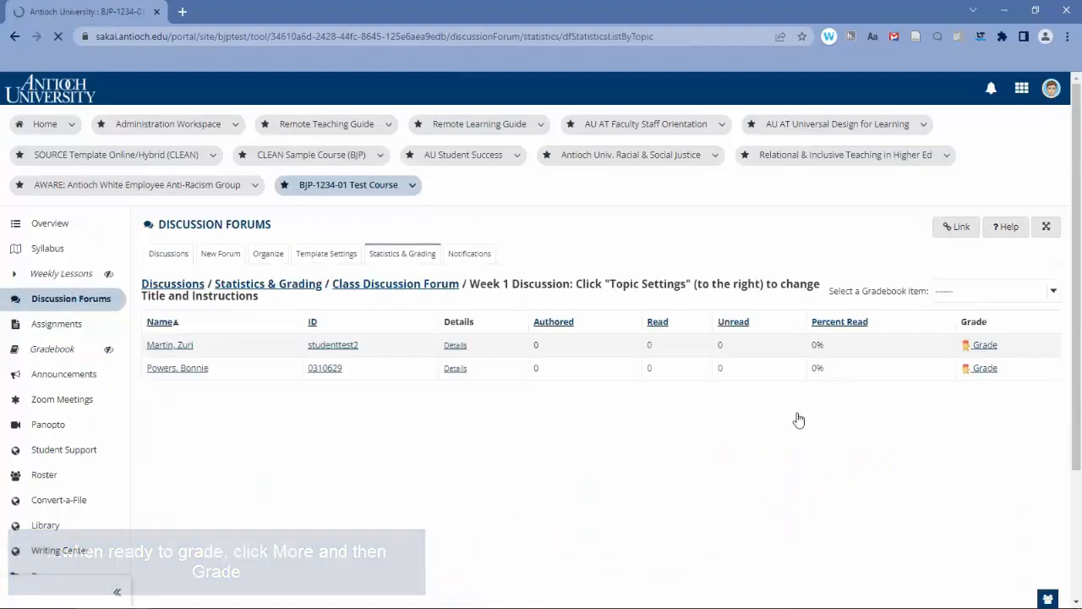
left_click(956, 290)
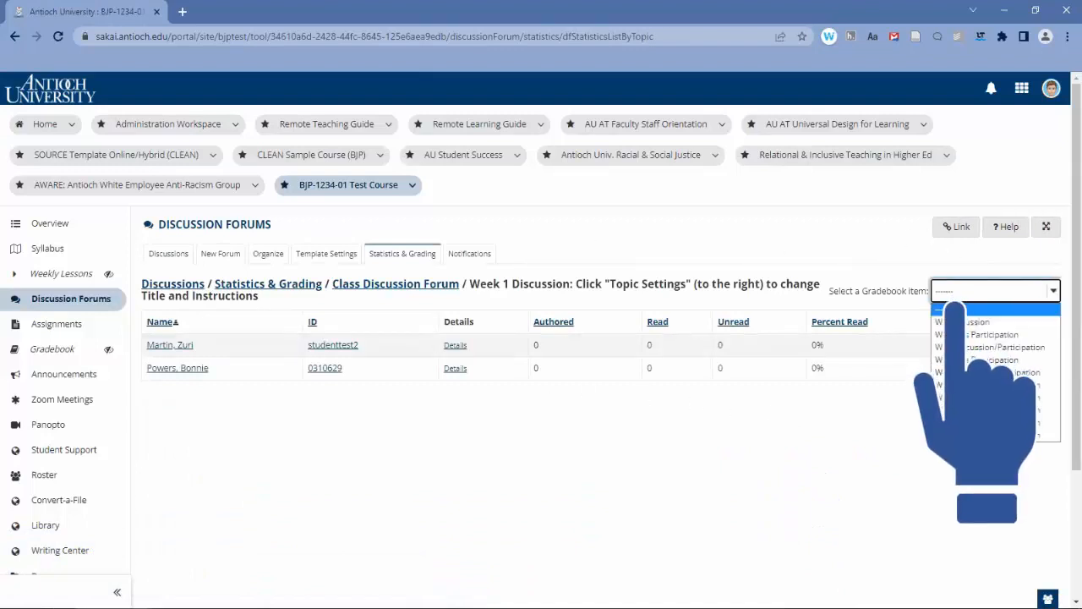
left_click(962, 322)
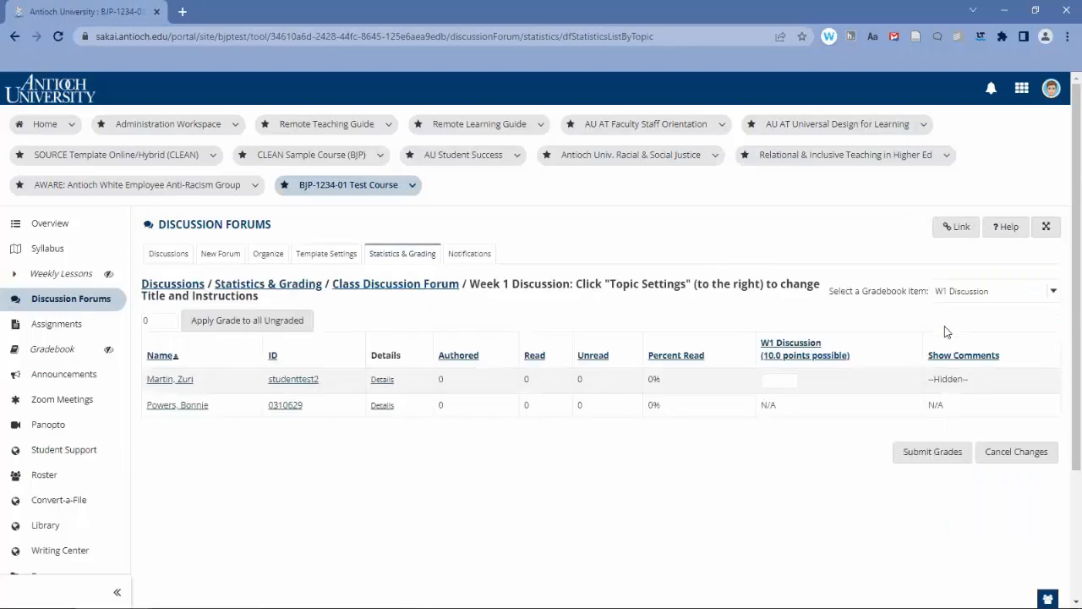
Submit a W1 Discussion grade of 9 with the comment "Well done." for the student, and return to the Gradebook.
left_click(951, 359)
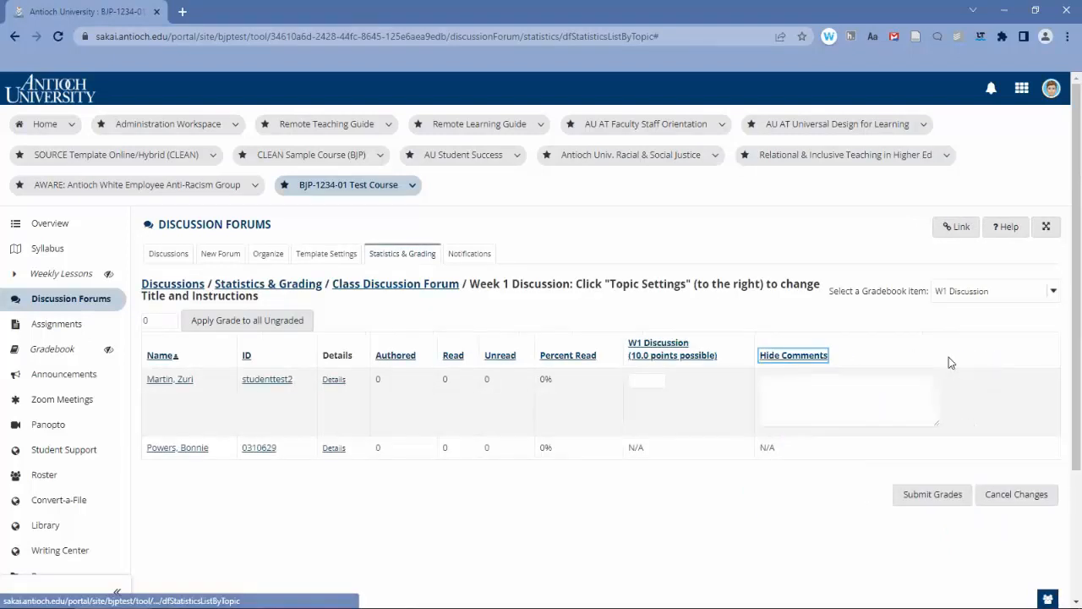
left_click(679, 383)
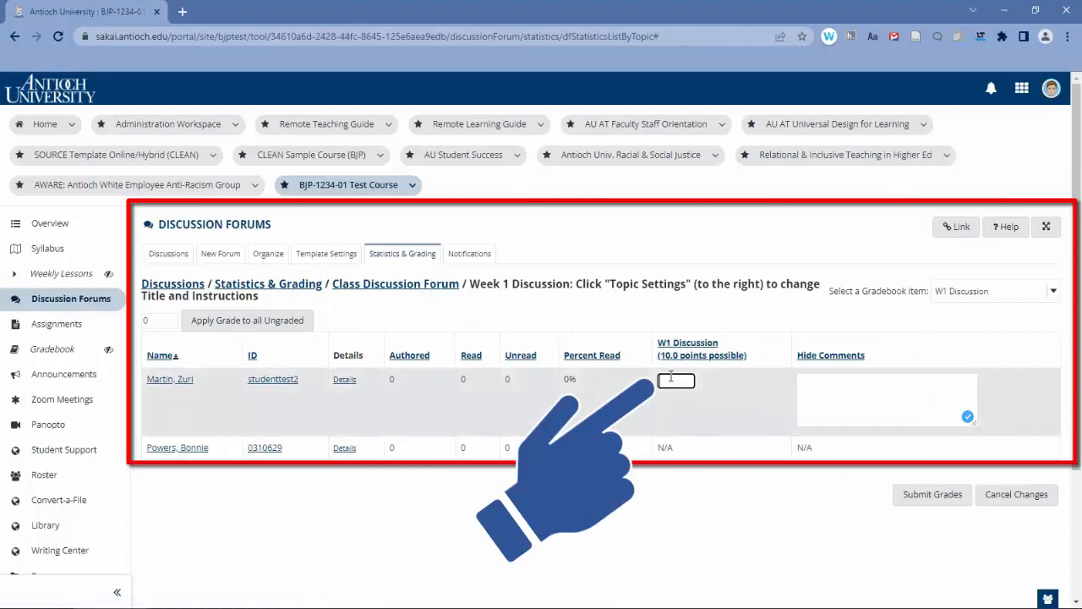
type("9")
left_click(850, 389)
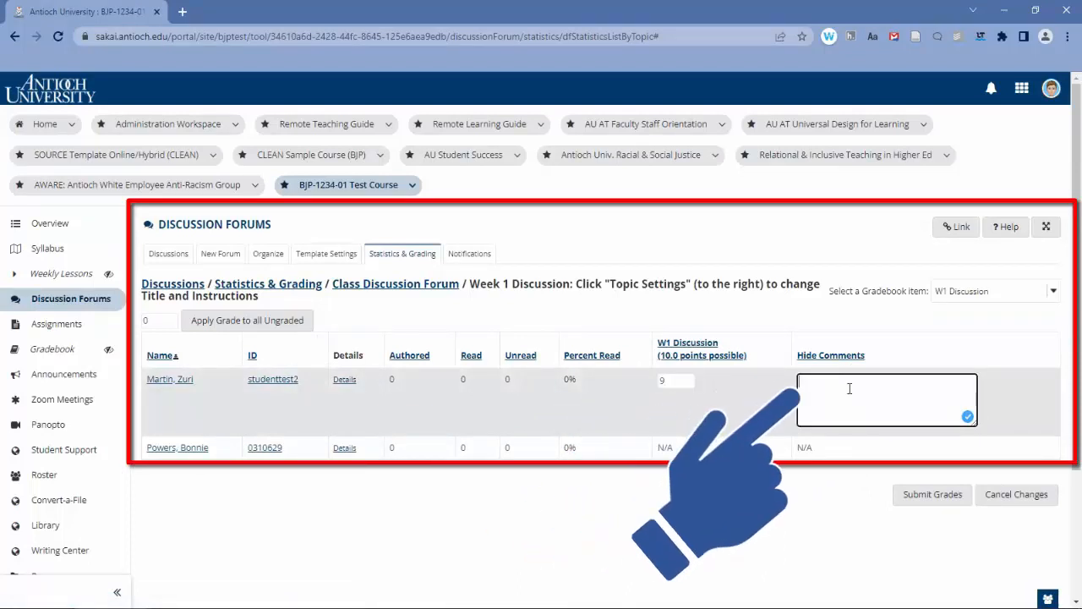
type("Well done.")
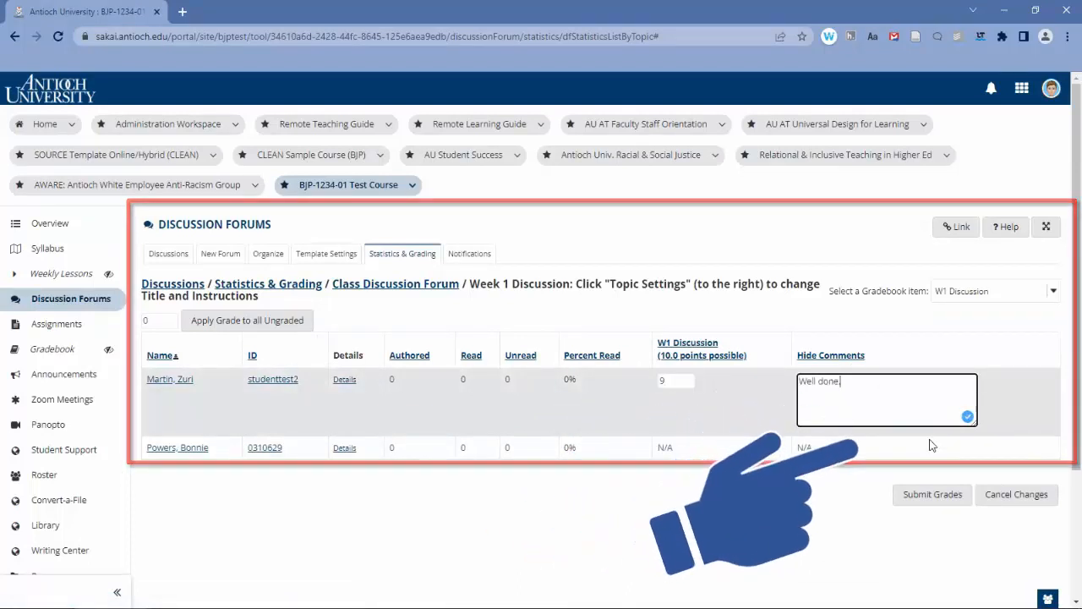
left_click(944, 496)
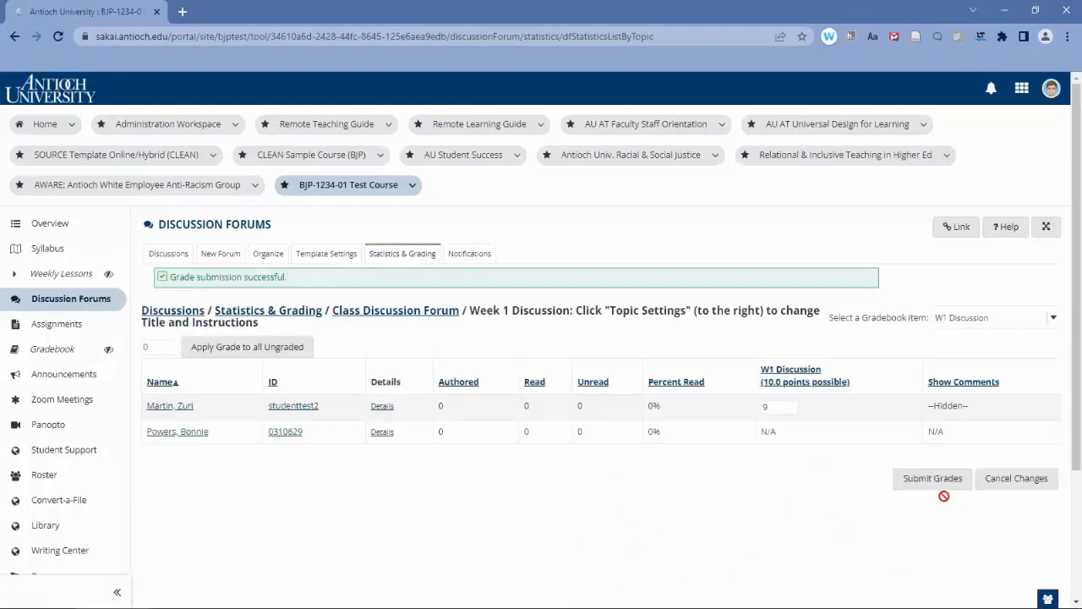
left_click(62, 355)
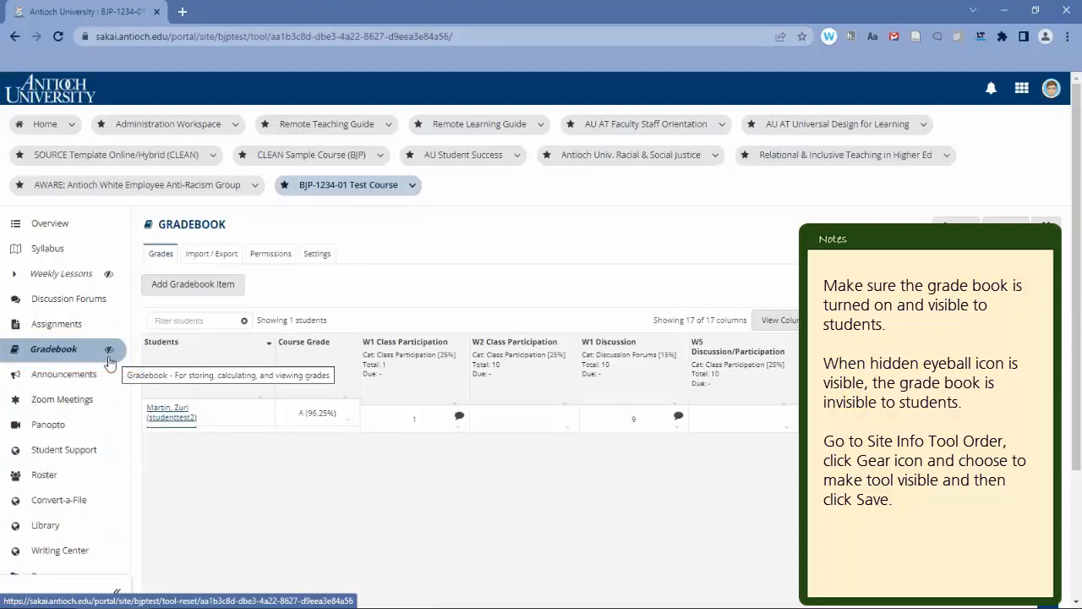
Make the Gradebook tool visible to students in the Tool Order of Site Info and save the change.
scroll(109, 363, "down", 3)
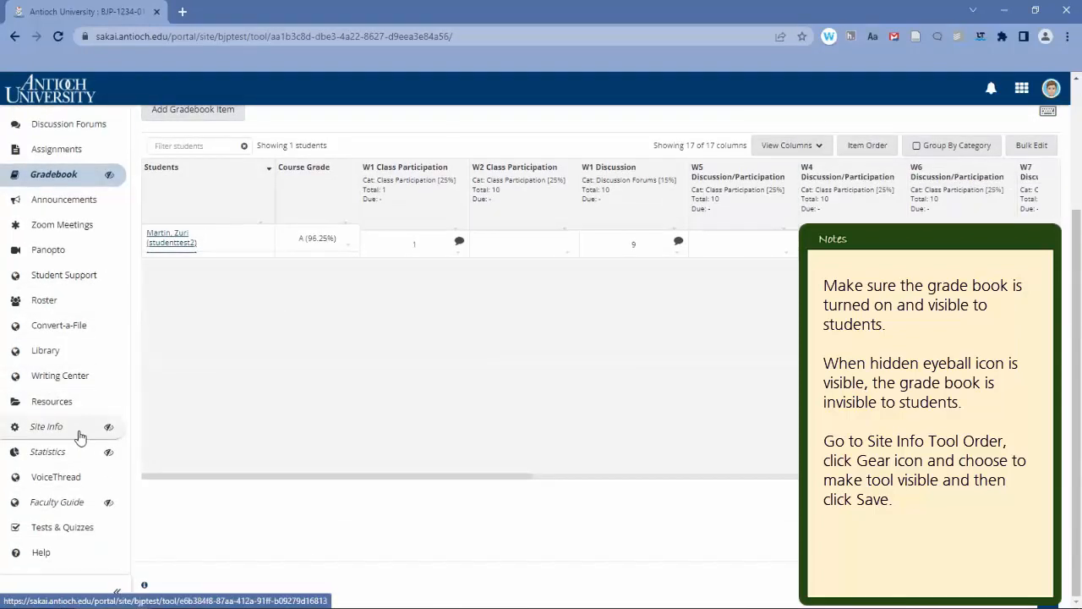
left_click(50, 428)
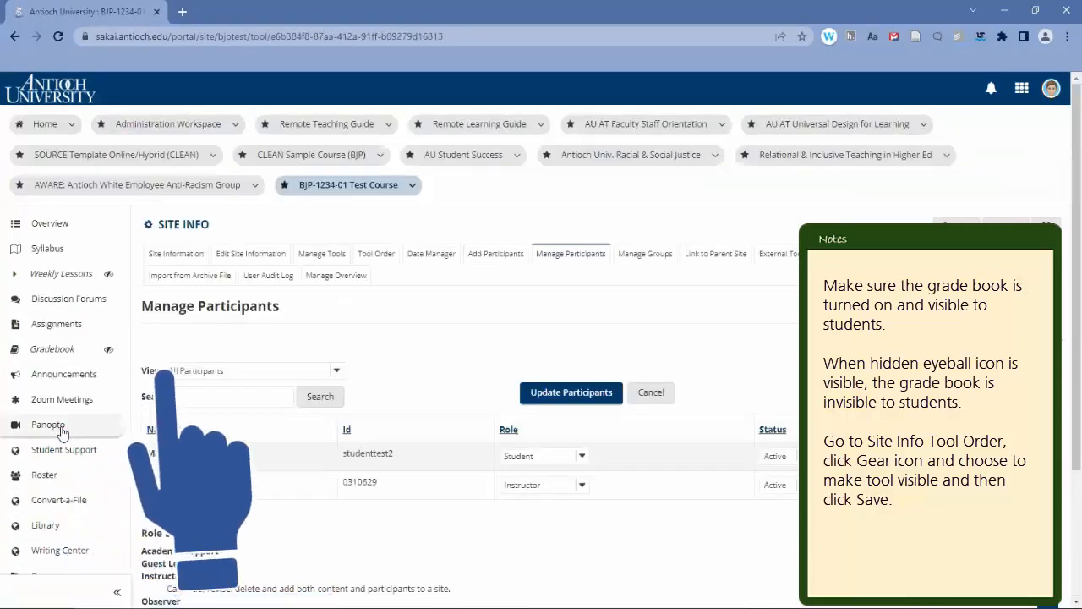
left_click(377, 264)
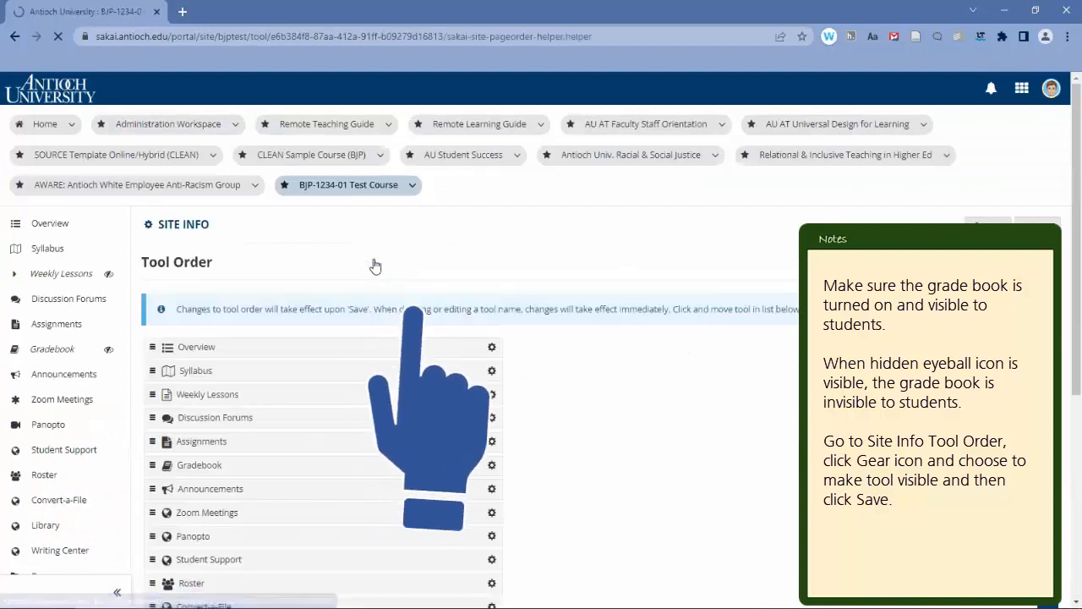
scroll(367, 285, "down", 1)
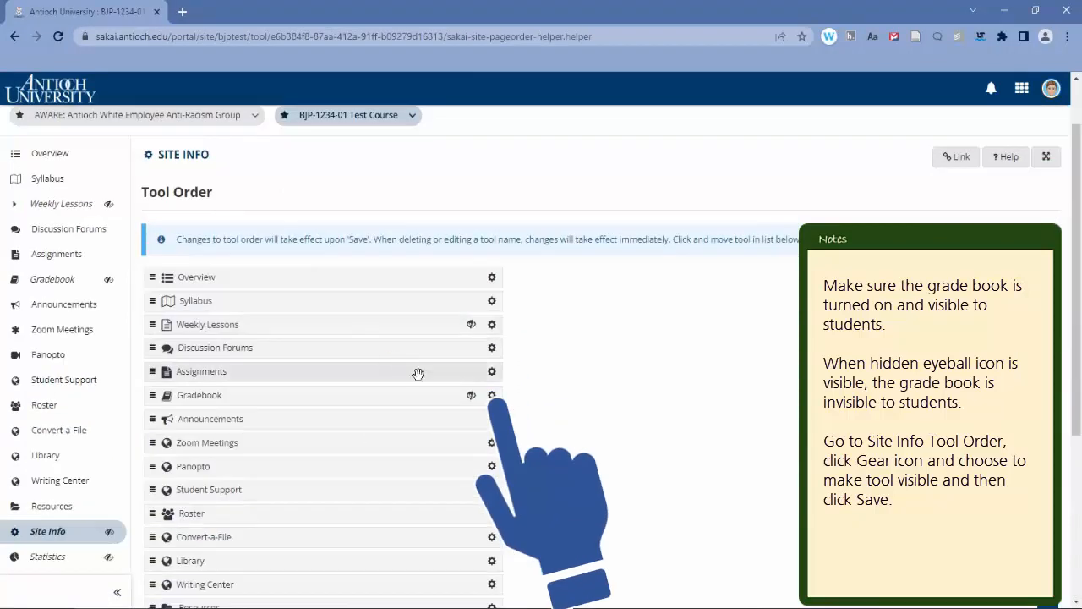
left_click(492, 396)
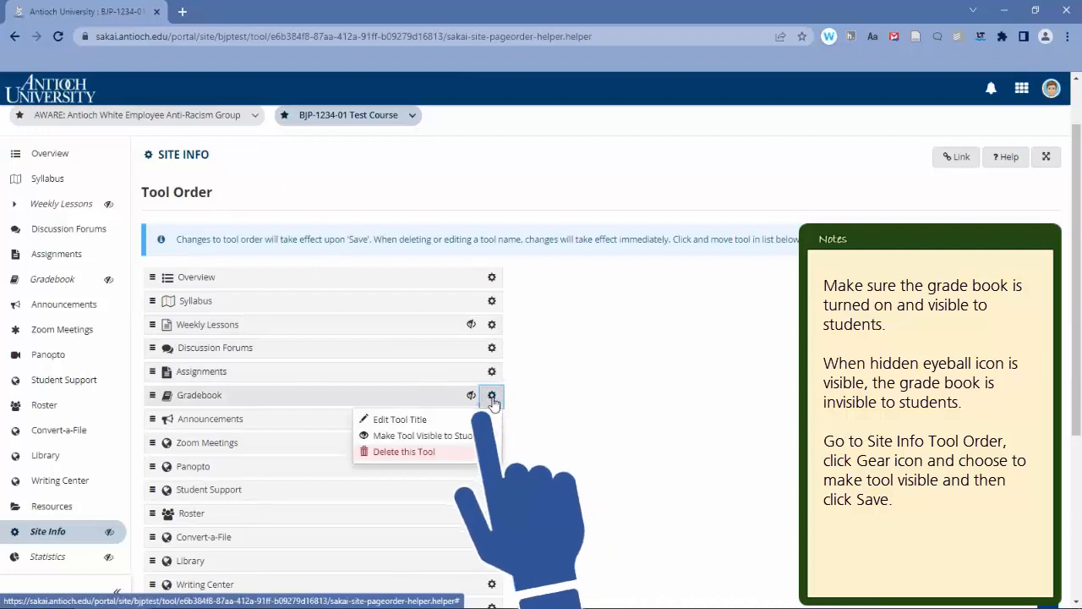
left_click(467, 438)
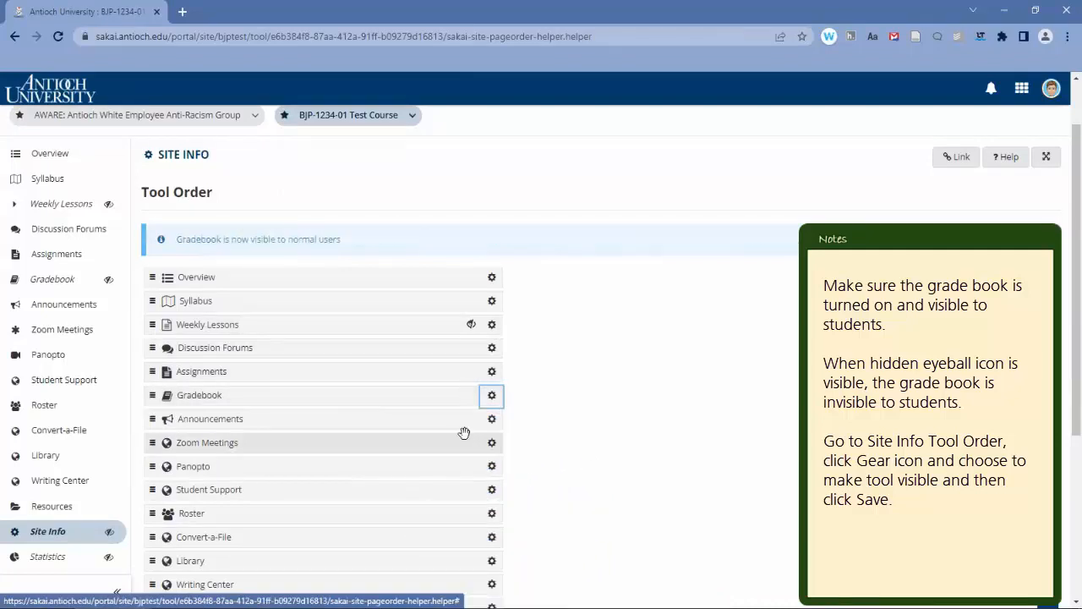
scroll(545, 409, "down", 3)
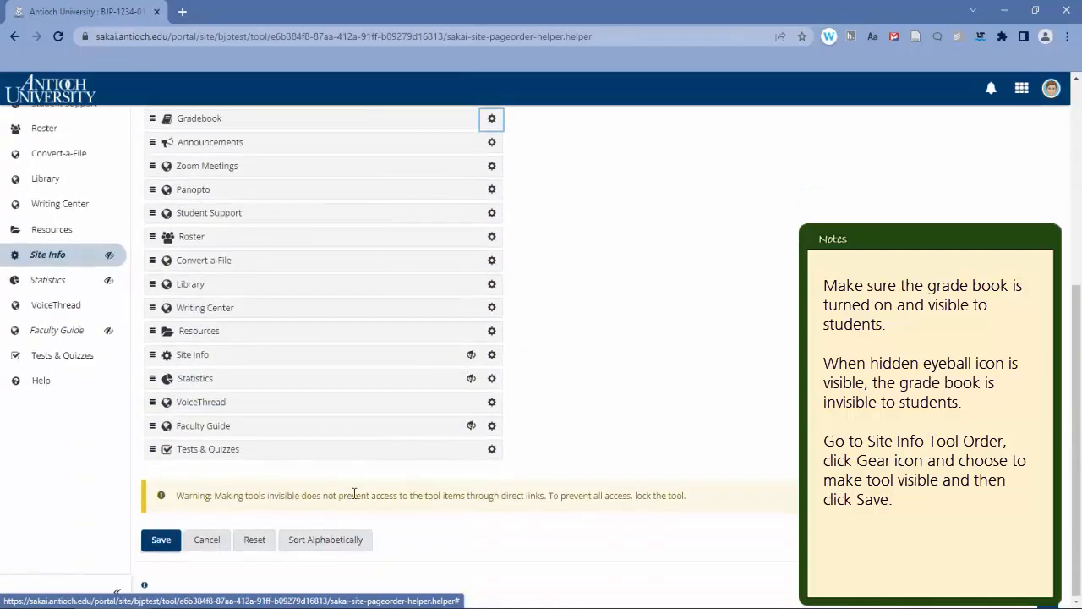
left_click(161, 542)
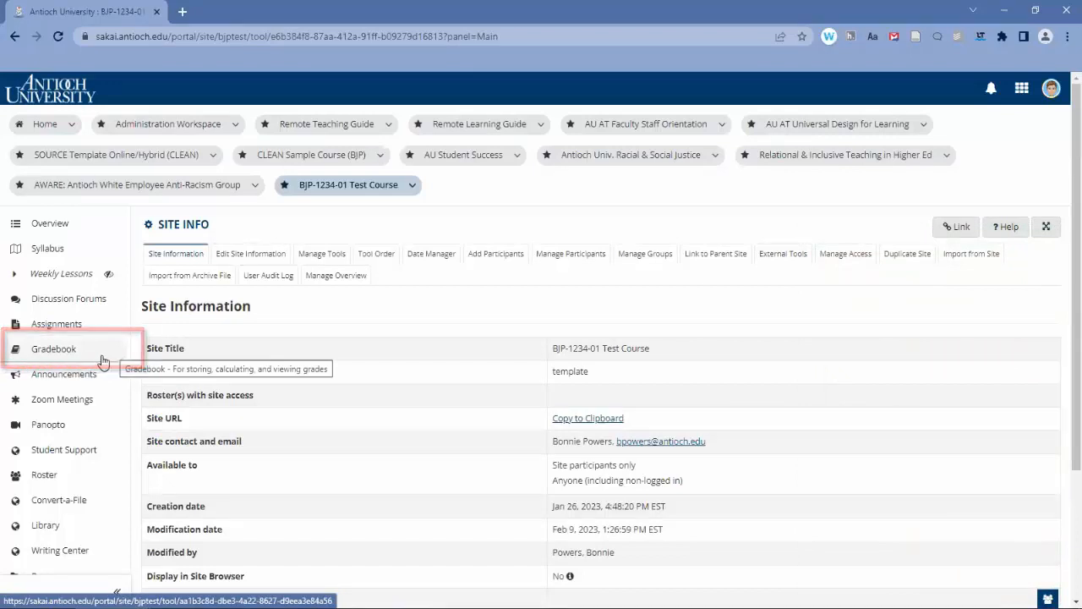
Open the Gradebook and review the student's course grade and scores across all the item columns.
left_click(76, 353)
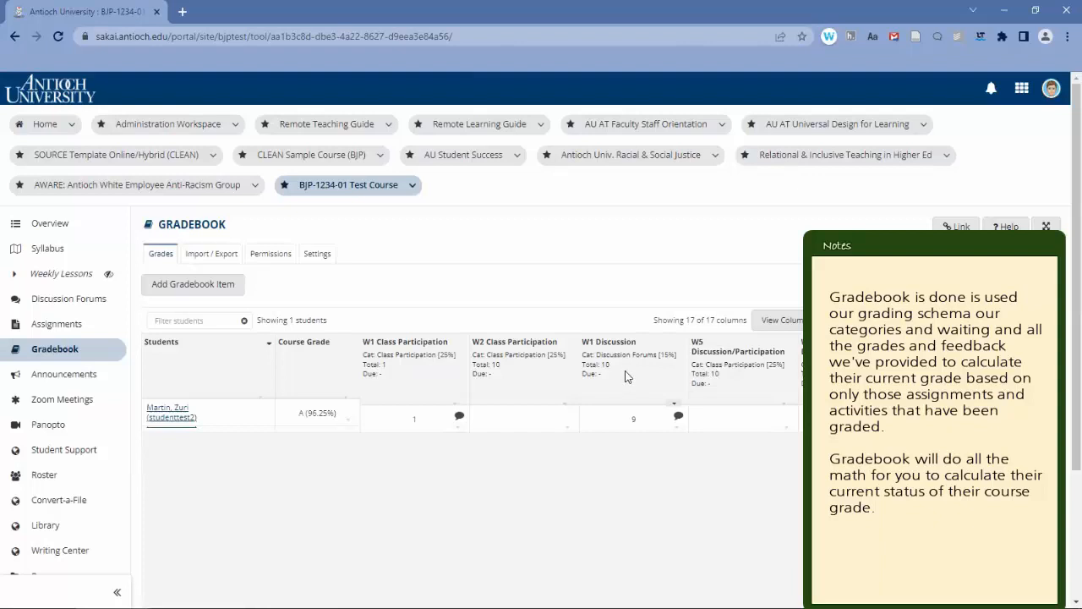
scroll(618, 403, "down", 2)
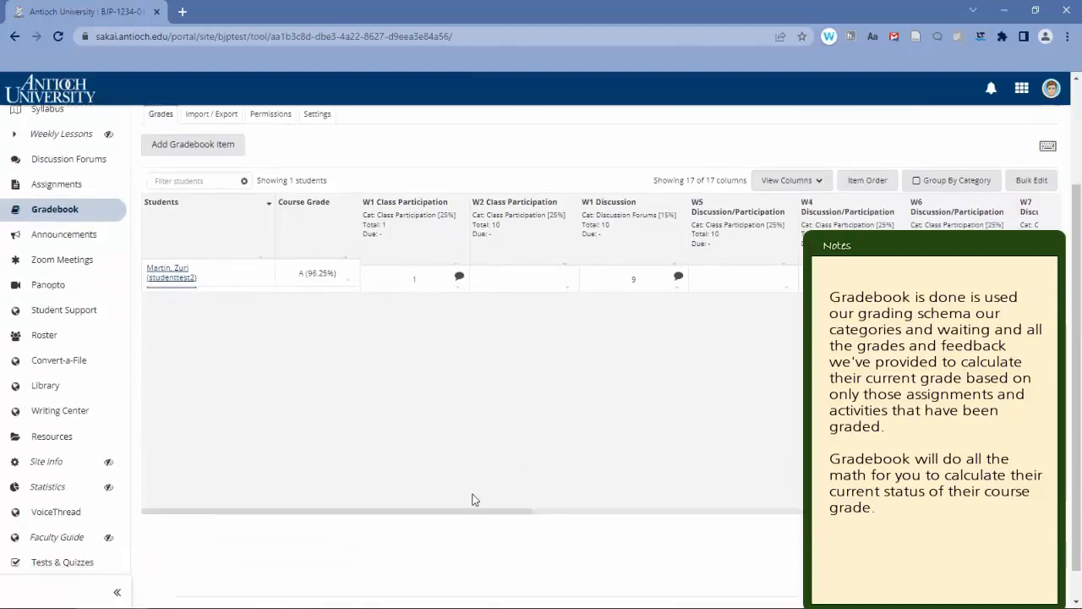
left_click_drag(476, 509, 688, 512)
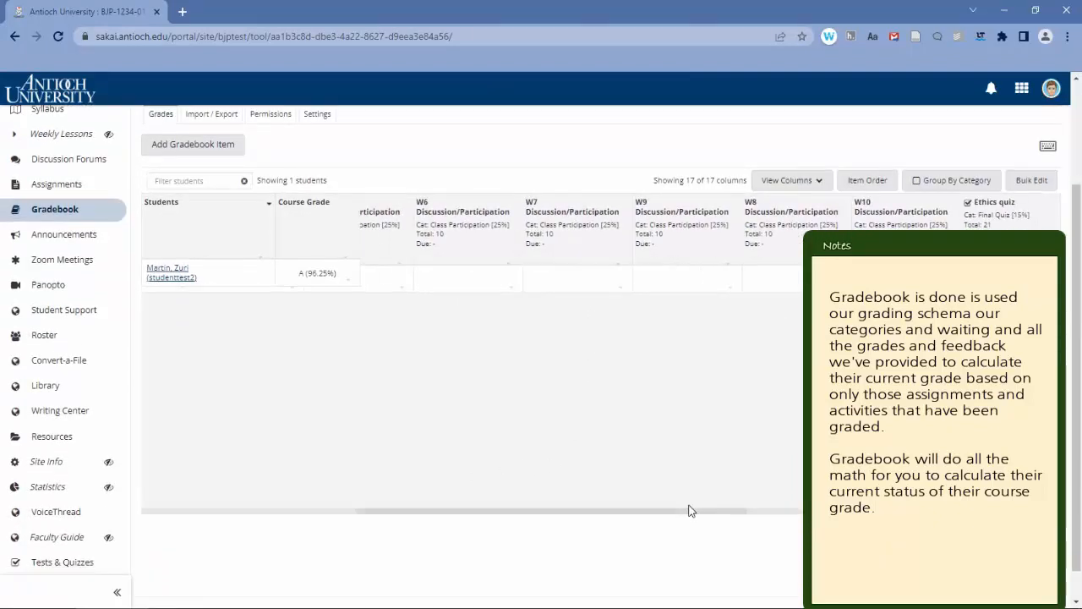
left_click_drag(616, 517, 300, 488)
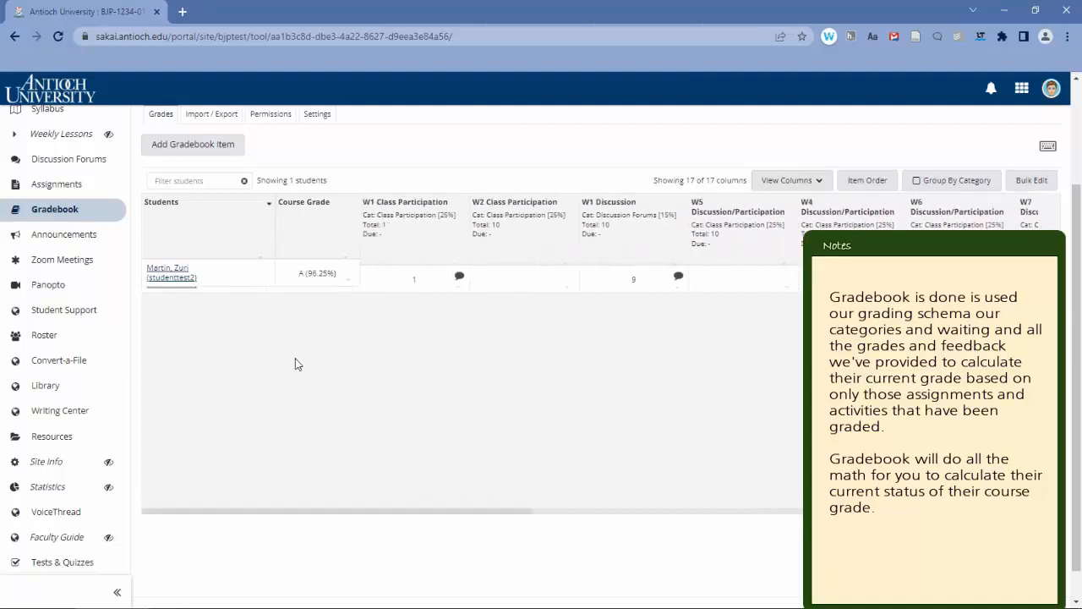